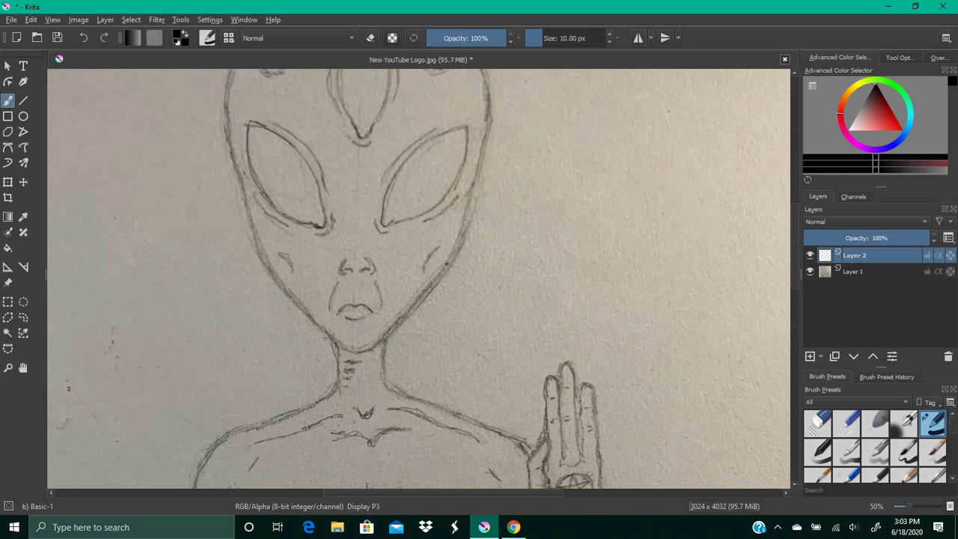
Trace the lower face on Layer 2 with a 10 px black line, from the left cheek around the chin to the right cheek.
{"action": "mouse_move", "coordinate": [256, 241]}
{"action": "left_mouse_down"}
{"action": "mouse_move", "coordinate": [350, 352]}
{"action": "mouse_move", "coordinate": [449, 265]}
{"action": "left_mouse_up"}
{"action": "left_click_drag", "start_coordinate": [796, 285], "coordinate": [795, 272]}
{"action": "key", "text": "ctrl+z"}
{"action": "mouse_move", "coordinate": [383, 397]}
{"action": "left_mouse_down"}
{"action": "mouse_move", "coordinate": [460, 302]}
{"action": "mouse_move", "coordinate": [446, 324]}
{"action": "mouse_move", "coordinate": [474, 244]}
{"action": "left_mouse_up"}
{"action": "key", "text": "ctrl+z"}
Trace the right side of the head from below the horn down to the finished cheek line.
{"action": "left_click_drag", "start_coordinate": [796, 252], "coordinate": [796, 237]}
{"action": "mouse_move", "coordinate": [472, 174]}
{"action": "left_mouse_down"}
{"action": "mouse_move", "coordinate": [489, 229]}
{"action": "mouse_move", "coordinate": [471, 329]}
{"action": "mouse_move", "coordinate": [479, 293]}
{"action": "left_mouse_up"}
{"action": "left_click", "coordinate": [370, 38]}
{"action": "left_click", "coordinate": [371, 38]}
{"action": "left_click_drag", "start_coordinate": [471, 337], "coordinate": [476, 317]}
{"action": "key", "text": "ctrl+z"}
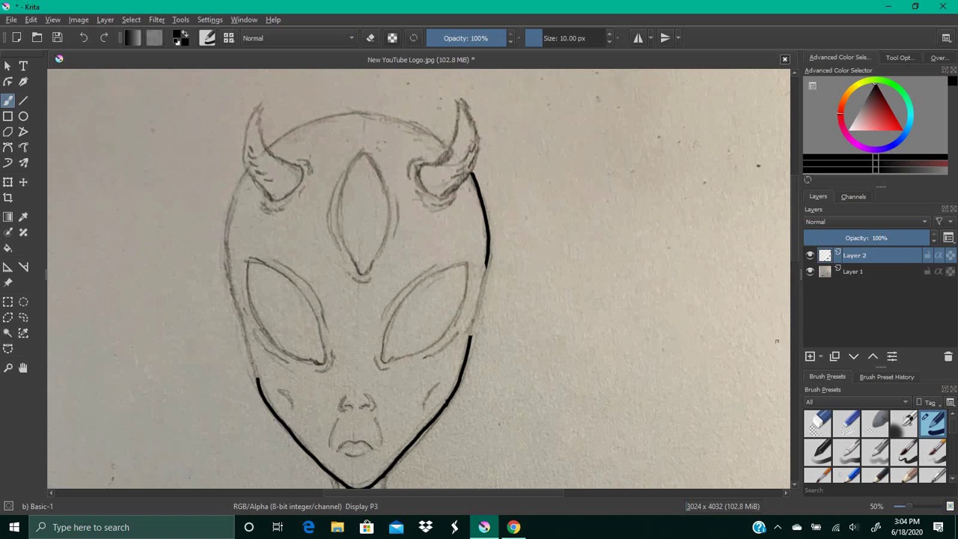
{"action": "left_click_drag", "start_coordinate": [485, 264], "coordinate": [470, 336]}
Trace the left side of the head from the horn to the jaw and clean up where the strokes join.
{"action": "mouse_move", "coordinate": [248, 172]}
{"action": "left_mouse_down"}
{"action": "mouse_move", "coordinate": [227, 237]}
{"action": "mouse_move", "coordinate": [234, 311]}
{"action": "left_mouse_up"}
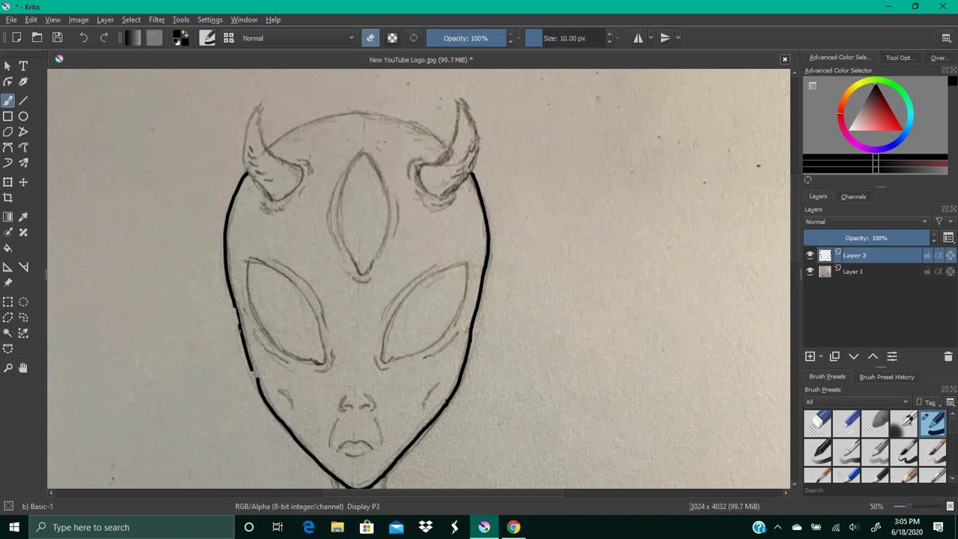
{"action": "key", "text": "ctrl+z"}
{"action": "mouse_move", "coordinate": [258, 380]}
{"action": "left_mouse_down"}
{"action": "mouse_move", "coordinate": [241, 324]}
{"action": "mouse_move", "coordinate": [263, 401]}
{"action": "left_mouse_up"}
{"action": "left_click", "coordinate": [371, 38]}
{"action": "left_click", "coordinate": [371, 38]}
{"action": "mouse_move", "coordinate": [234, 303]}
{"action": "left_mouse_down"}
{"action": "mouse_move", "coordinate": [266, 402]}
{"action": "mouse_move", "coordinate": [231, 297]}
{"action": "left_mouse_up"}
{"action": "key", "text": "ctrl+z"}
{"action": "key", "text": "e"}
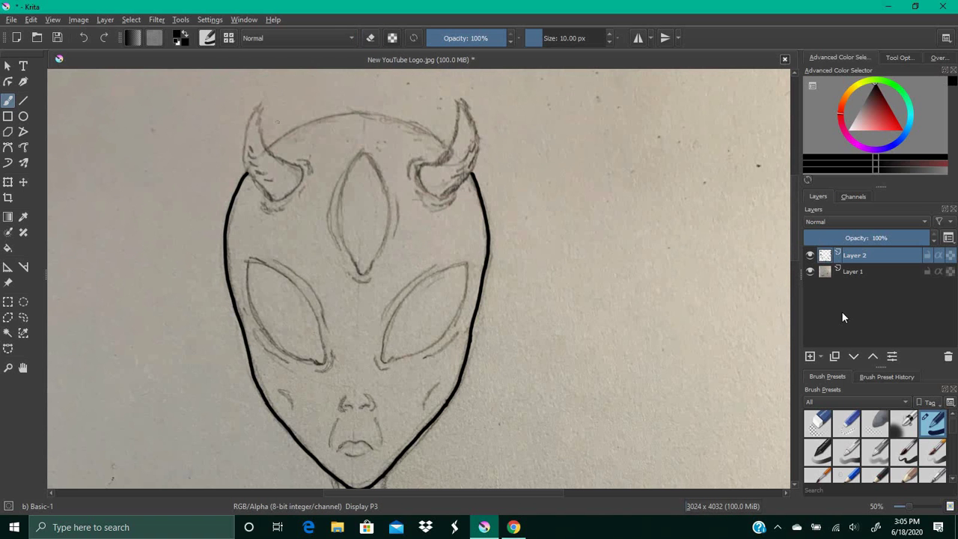
Trace the full outline of the left horn on a new layer above the head outline.
{"action": "left_click_drag", "start_coordinate": [262, 103], "coordinate": [258, 187]}
{"action": "left_click_drag", "start_coordinate": [404, 255], "coordinate": [443, 277]}
{"action": "key", "text": "ctrl+z"}
{"action": "left_click_drag", "start_coordinate": [311, 222], "coordinate": [339, 187]}
{"action": "left_click_drag", "start_coordinate": [309, 220], "coordinate": [300, 124]}
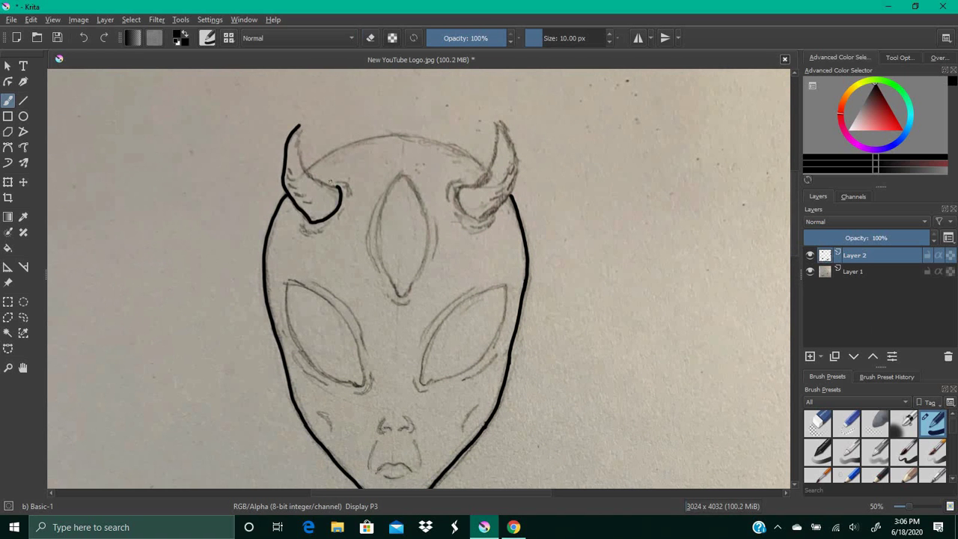
{"action": "mouse_move", "coordinate": [339, 186]}
{"action": "left_mouse_down"}
{"action": "mouse_move", "coordinate": [305, 170]}
{"action": "mouse_move", "coordinate": [300, 124]}
{"action": "left_mouse_up"}
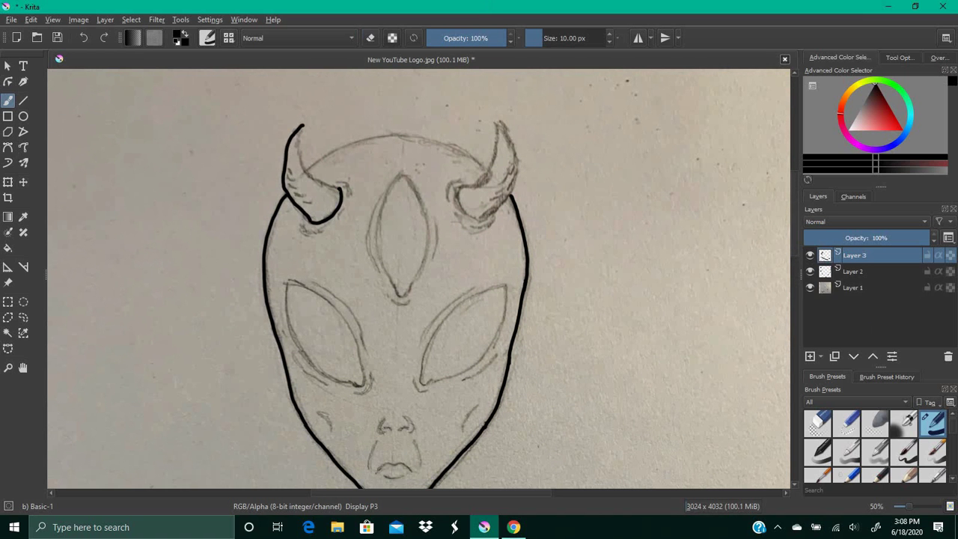
{"action": "left_click_drag", "start_coordinate": [339, 187], "coordinate": [303, 123]}
{"action": "left_click", "coordinate": [8, 182]}
{"action": "left_click_drag", "start_coordinate": [309, 190], "coordinate": [472, 192]}
{"action": "key", "text": "ctrl+z"}
{"action": "key", "text": "ctrl+z"}
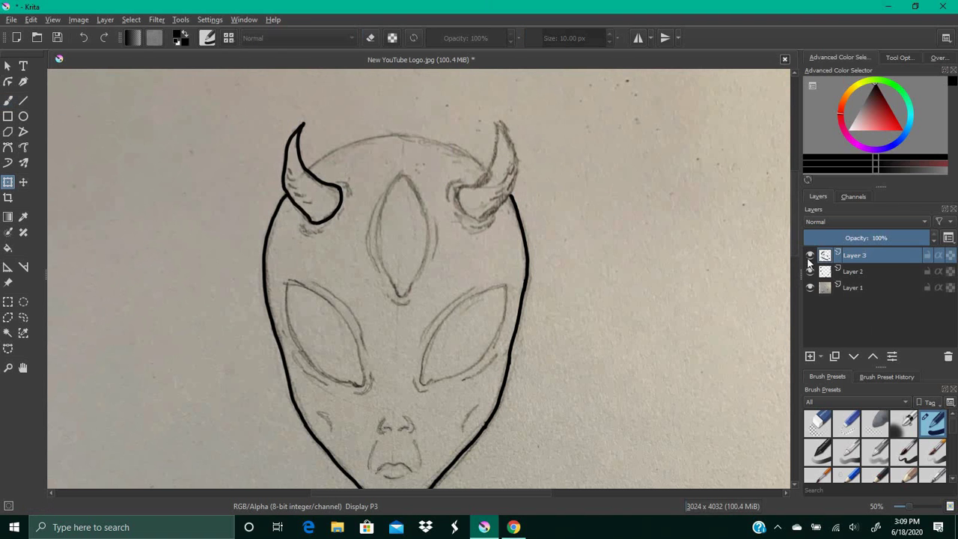
Duplicate the horn layer, mirror the copy horizontally and place it over the sketched right horn.
{"action": "right_click", "coordinate": [858, 253]}
{"action": "left_click", "coordinate": [845, 79]}
{"action": "left_click", "coordinate": [322, 200]}
{"action": "mouse_move", "coordinate": [322, 200]}
{"action": "left_mouse_down"}
{"action": "mouse_move", "coordinate": [488, 196]}
{"action": "mouse_move", "coordinate": [400, 197]}
{"action": "left_mouse_up"}
{"action": "right_click", "coordinate": [465, 203]}
{"action": "left_click", "coordinate": [498, 295]}
{"action": "left_click", "coordinate": [8, 101]}
Check the two inked horns with the sketch layer hidden and shown again.
{"action": "left_click", "coordinate": [810, 304]}
{"action": "right_click", "coordinate": [814, 307]}
{"action": "left_click", "coordinate": [810, 304]}
{"action": "left_click", "coordinate": [8, 66]}
{"action": "left_click", "coordinate": [486, 220]}
{"action": "left_click", "coordinate": [7, 182]}
{"action": "key", "text": "ctrl+z"}
{"action": "key", "text": "b"}
{"action": "left_click", "coordinate": [854, 303]}
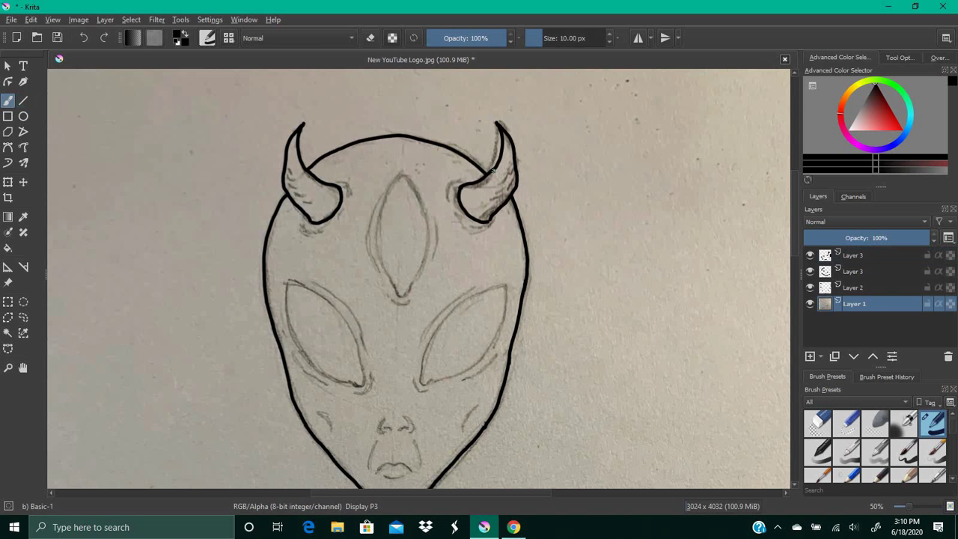
{"action": "left_click_drag", "start_coordinate": [419, 137], "coordinate": [491, 171]}
{"action": "mouse_move", "coordinate": [310, 169]}
{"action": "left_mouse_down"}
{"action": "mouse_move", "coordinate": [347, 144]}
{"action": "mouse_move", "coordinate": [408, 136]}
{"action": "left_mouse_up"}
{"action": "left_click_drag", "start_coordinate": [795, 225], "coordinate": [796, 243]}
{"action": "mouse_move", "coordinate": [431, 298]}
{"action": "left_mouse_down"}
{"action": "mouse_move", "coordinate": [422, 272]}
{"action": "mouse_move", "coordinate": [497, 202]}
{"action": "left_mouse_up"}
{"action": "key", "text": "ctrl+z"}
{"action": "left_click", "coordinate": [861, 256]}
{"action": "key", "text": "ctrl+z"}
{"action": "key", "text": "ctrl+z"}
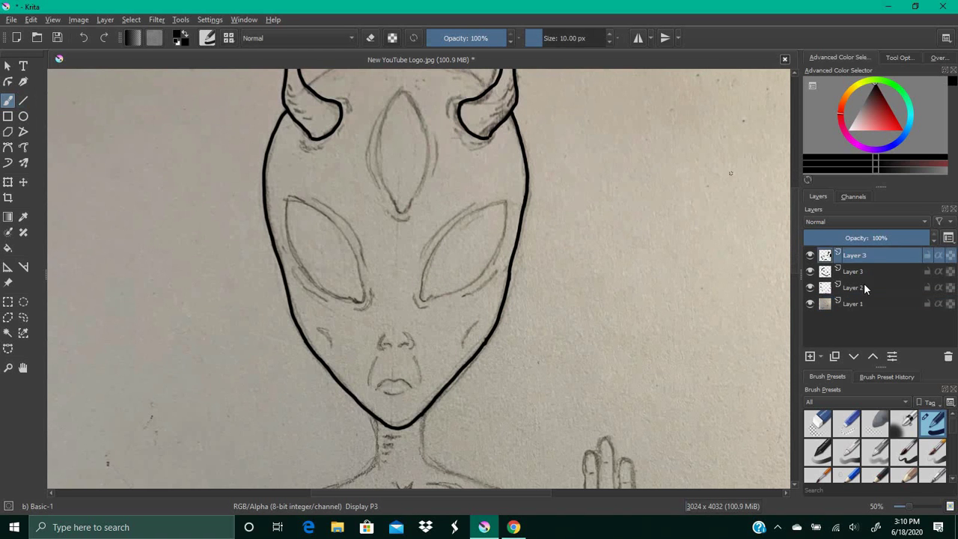
Trace the top of the head between the two horns on Layer 2.
{"action": "left_click", "coordinate": [864, 286]}
{"action": "left_click_drag", "start_coordinate": [795, 229], "coordinate": [795, 203]}
{"action": "left_click_drag", "start_coordinate": [404, 180], "coordinate": [490, 215]}
{"action": "left_click_drag", "start_coordinate": [308, 214], "coordinate": [348, 190]}
{"action": "key", "text": "ctrl+z"}
{"action": "left_click_drag", "start_coordinate": [307, 215], "coordinate": [412, 180]}
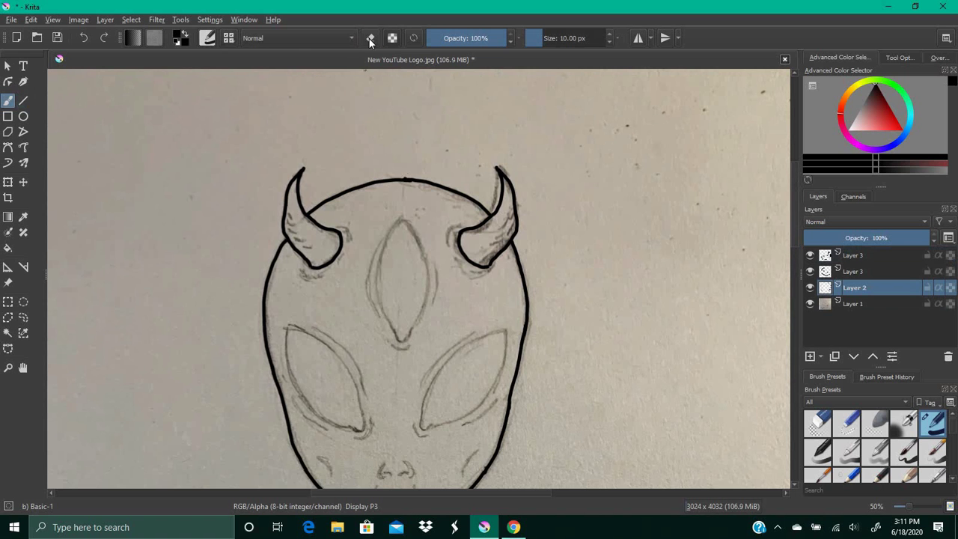
Add a new layer named Eye above Layer 2 and rename both horn layers as Horn.
{"action": "left_click_drag", "start_coordinate": [795, 203], "coordinate": [794, 223]}
{"action": "left_click", "coordinate": [810, 356]}
{"action": "double_click", "coordinate": [855, 272]}
{"action": "type", "text": "Horn"}
{"action": "key", "text": "Return"}
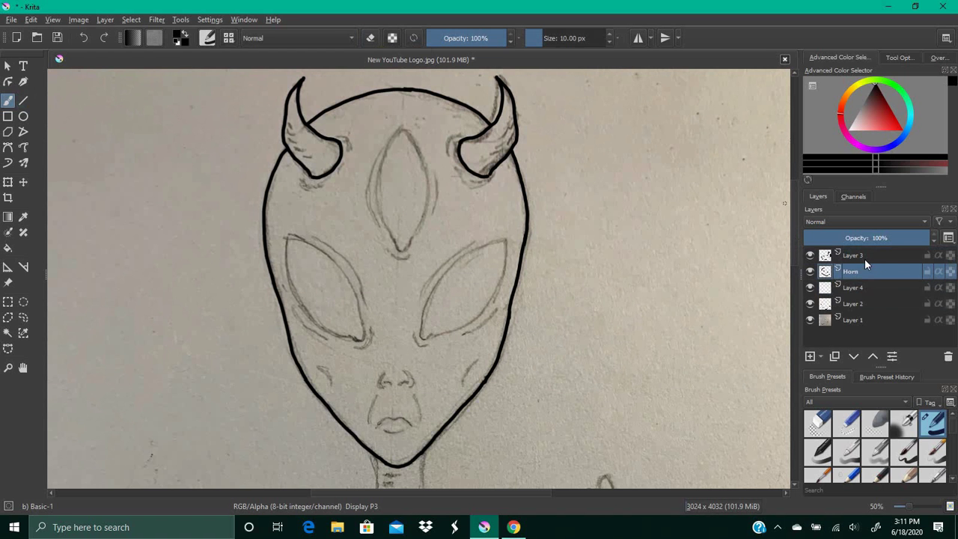
{"action": "double_click", "coordinate": [864, 257]}
{"action": "type", "text": "Horn"}
{"action": "key", "text": "Return"}
{"action": "double_click", "coordinate": [851, 288]}
{"action": "type", "text": "Eye"}
{"action": "key", "text": "Return"}
Reduce the brush size to 9 px and trace the closed outline of the right eye on the Eye layer.
{"action": "left_click_drag", "start_coordinate": [421, 338], "coordinate": [435, 292]}
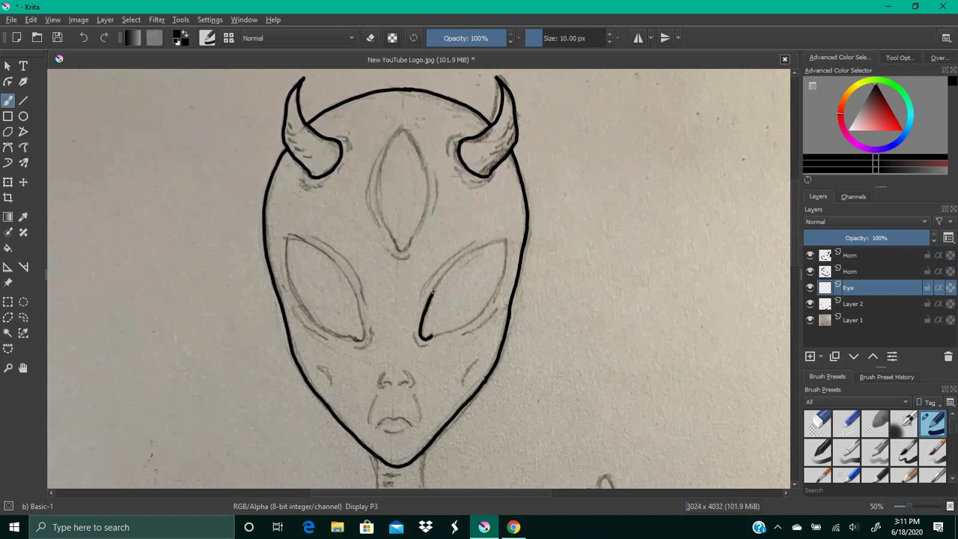
{"action": "key", "text": "ctrl+z"}
{"action": "left_click", "coordinate": [610, 42]}
{"action": "mouse_move", "coordinate": [432, 335]}
{"action": "left_mouse_down"}
{"action": "mouse_move", "coordinate": [434, 289]}
{"action": "mouse_move", "coordinate": [472, 250]}
{"action": "mouse_move", "coordinate": [509, 241]}
{"action": "left_mouse_up"}
{"action": "key", "text": "ctrl+z"}
{"action": "left_click_drag", "start_coordinate": [509, 240], "coordinate": [432, 336]}
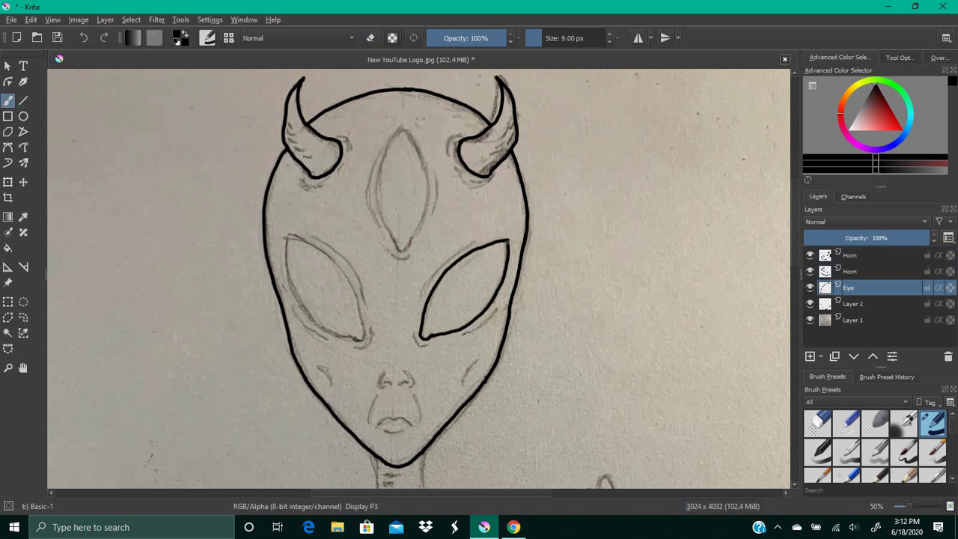
Duplicate the Eye layer, then move the copy onto the sketched left eye and mirror it horizontally.
{"action": "right_click", "coordinate": [876, 287]}
{"action": "left_click", "coordinate": [831, 169]}
{"action": "left_click", "coordinate": [8, 182]}
{"action": "left_click_drag", "start_coordinate": [485, 285], "coordinate": [330, 284]}
{"action": "right_click", "coordinate": [330, 284]}
{"action": "left_click", "coordinate": [393, 375]}
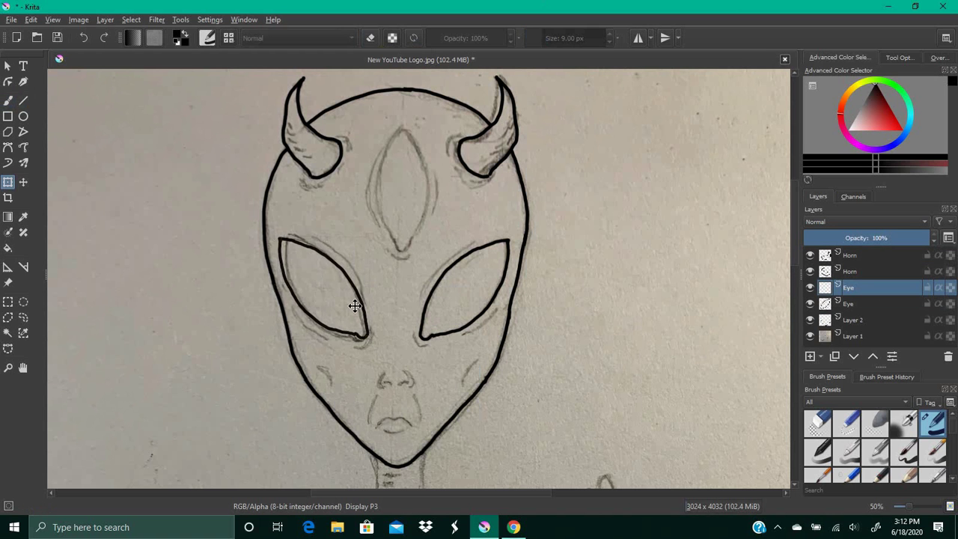
{"action": "key", "text": "b"}
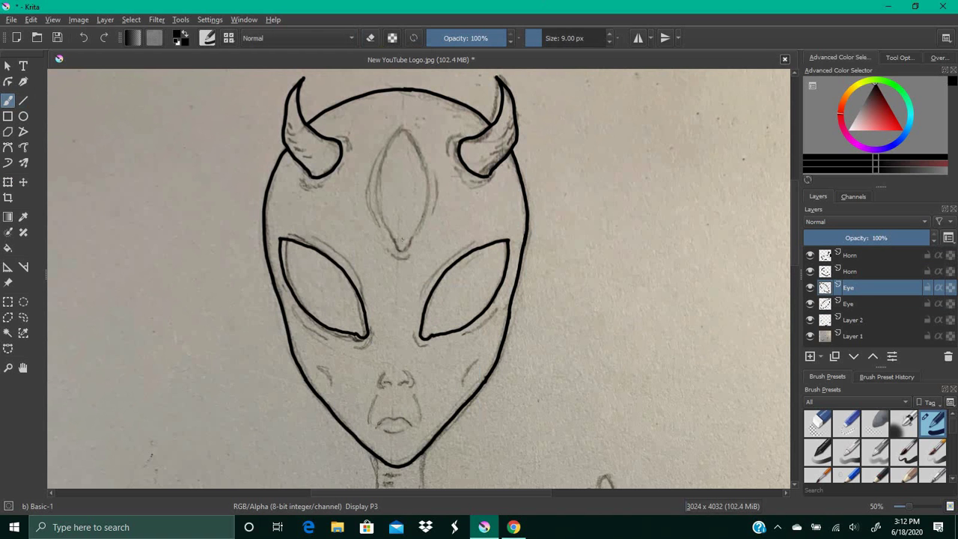
{"action": "mouse_move", "coordinate": [403, 249]}
{"action": "left_mouse_down"}
{"action": "mouse_move", "coordinate": [380, 175]}
{"action": "mouse_move", "coordinate": [405, 128]}
{"action": "left_mouse_up"}
{"action": "mouse_move", "coordinate": [405, 128]}
{"action": "left_mouse_down"}
{"action": "mouse_move", "coordinate": [405, 248]}
{"action": "mouse_move", "coordinate": [379, 185]}
{"action": "left_mouse_up"}
{"action": "key", "text": "ctrl+z"}
{"action": "key", "text": "ctrl+z"}
Trace the upright third eye in the middle of the forehead on Layer 2.
{"action": "left_click", "coordinate": [861, 321]}
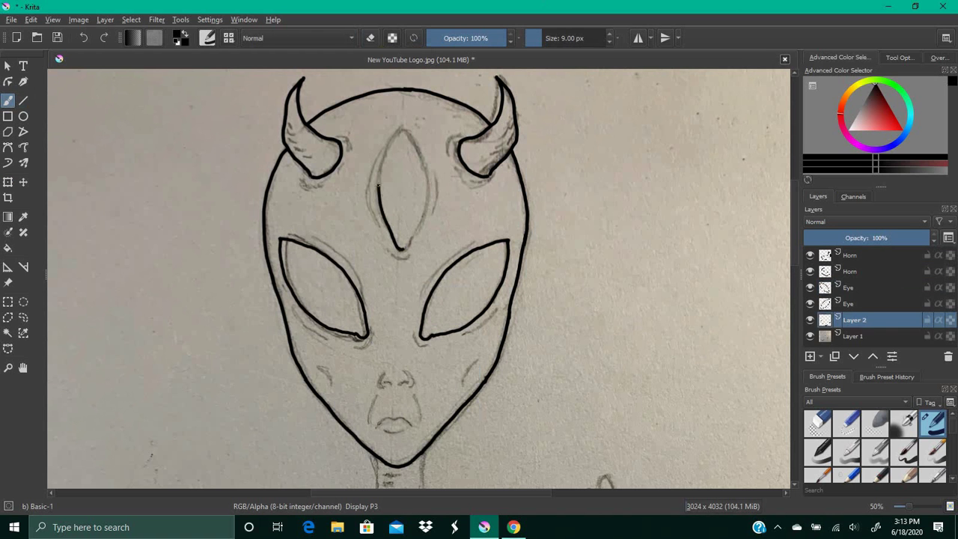
{"action": "key", "text": "ctrl+z"}
{"action": "mouse_move", "coordinate": [402, 249]}
{"action": "left_mouse_down"}
{"action": "mouse_move", "coordinate": [404, 126]}
{"action": "mouse_move", "coordinate": [425, 213]}
{"action": "mouse_move", "coordinate": [405, 126]}
{"action": "left_mouse_up"}
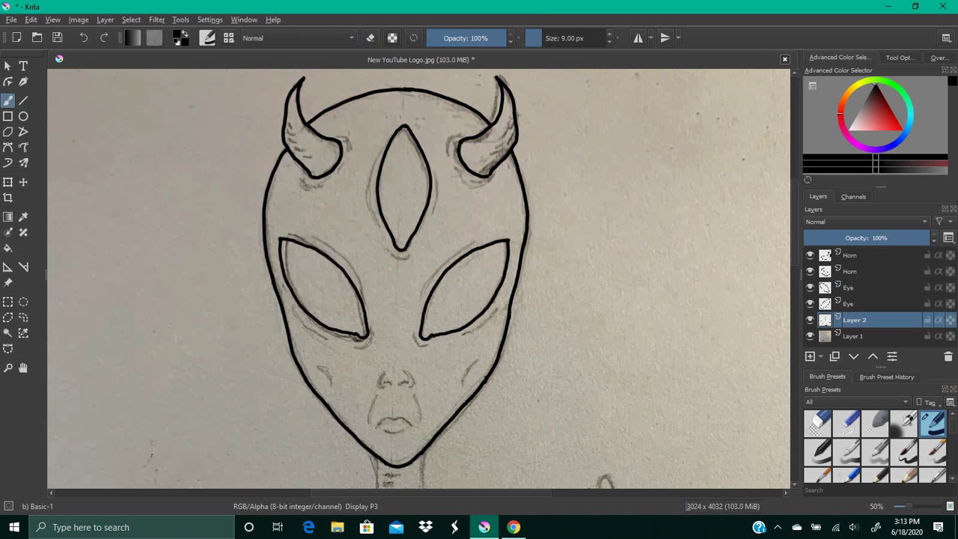
Rename Layer 2 as Outline.
{"action": "double_click", "coordinate": [854, 319]}
{"action": "type", "text": "Outline"}
{"action": "key", "text": "Return"}
Trace the nostrils, the line between the lips and the lower lip on the Outline layer.
{"action": "left_click_drag", "start_coordinate": [406, 373], "coordinate": [409, 387]}
{"action": "left_click_drag", "start_coordinate": [383, 373], "coordinate": [379, 387]}
{"action": "key", "text": "ctrl+z"}
{"action": "left_click_drag", "start_coordinate": [375, 424], "coordinate": [414, 424]}
{"action": "left_click_drag", "start_coordinate": [384, 432], "coordinate": [405, 431]}
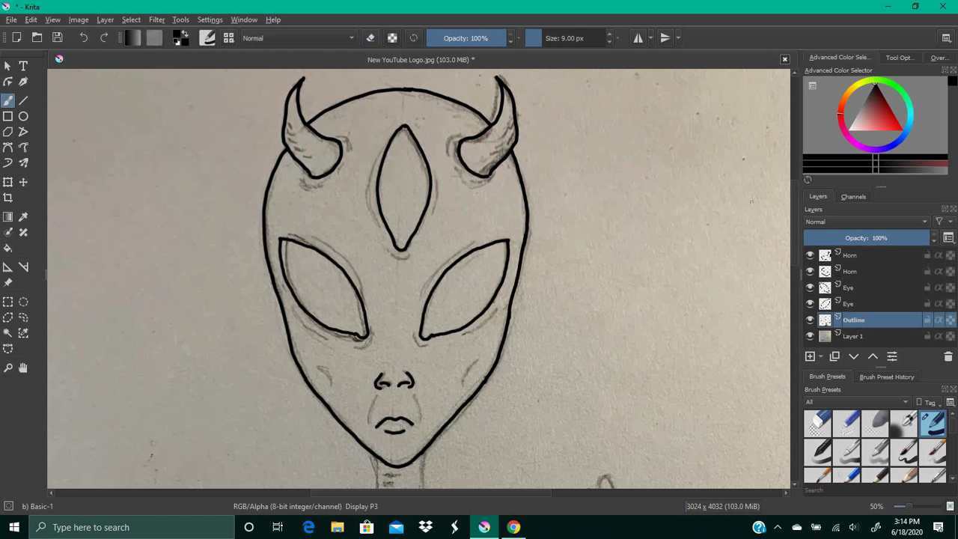
Trace the left hip line from the waist and the rounded outer edge of the left knee at 50% zoom.
{"action": "scroll", "coordinate": [542, 217], "scroll_direction": "down", "scroll_amount": 3}
{"action": "key", "text": "minus"}
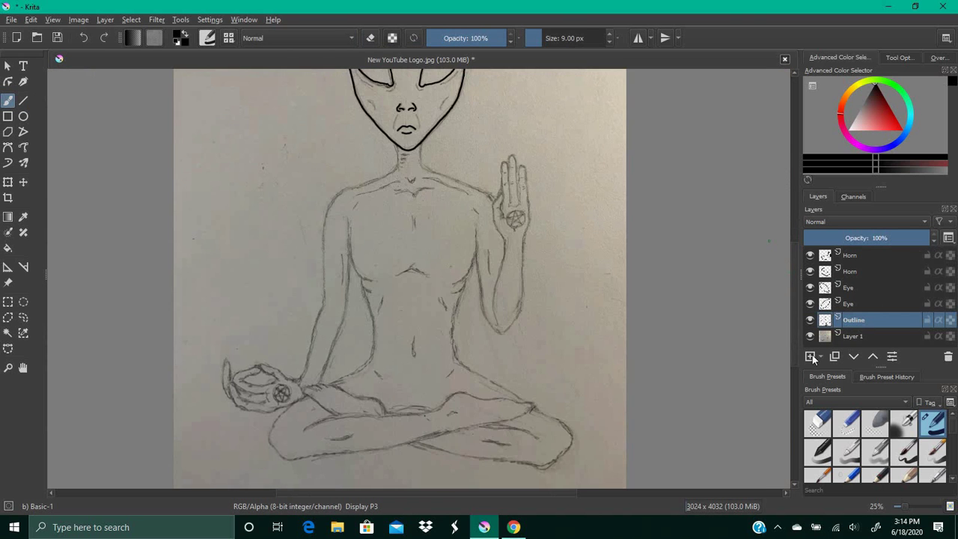
{"action": "key", "text": "plus"}
{"action": "left_click_drag", "start_coordinate": [175, 324], "coordinate": [256, 270]}
{"action": "left_click_drag", "start_coordinate": [794, 384], "coordinate": [798, 399]}
{"action": "left_click_drag", "start_coordinate": [450, 493], "coordinate": [428, 493]}
{"action": "left_click_drag", "start_coordinate": [148, 395], "coordinate": [201, 270]}
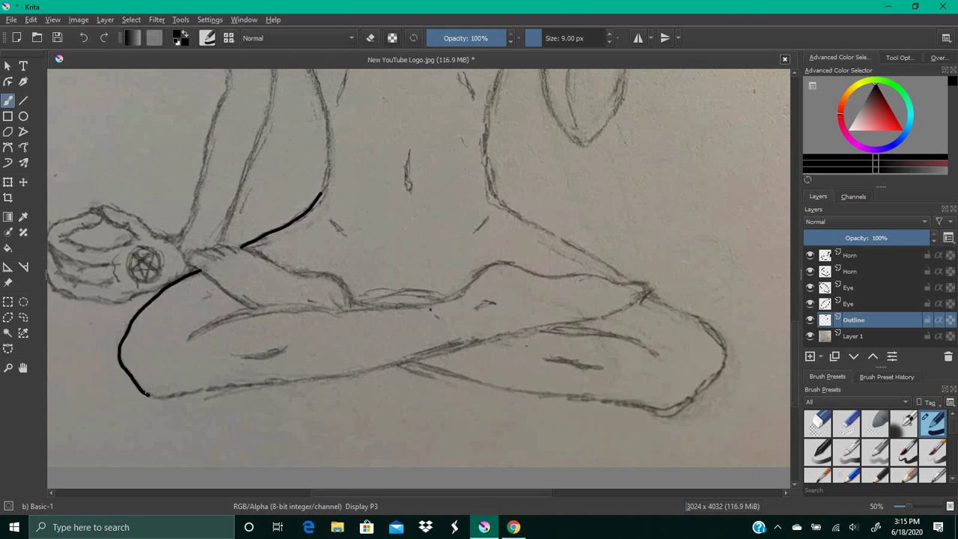
Trace the lower and upper edges of the front crossed leg, from the left knee to the tip of its foot.
{"action": "left_click_drag", "start_coordinate": [156, 396], "coordinate": [418, 357]}
{"action": "key", "text": "ctrl+z"}
{"action": "mouse_move", "coordinate": [158, 397]}
{"action": "left_mouse_down"}
{"action": "mouse_move", "coordinate": [298, 385]}
{"action": "mouse_move", "coordinate": [642, 300]}
{"action": "left_mouse_up"}
{"action": "key", "text": "ctrl+z"}
{"action": "mouse_move", "coordinate": [186, 338]}
{"action": "left_mouse_down"}
{"action": "mouse_move", "coordinate": [454, 307]}
{"action": "mouse_move", "coordinate": [476, 278]}
{"action": "mouse_move", "coordinate": [536, 276]}
{"action": "mouse_move", "coordinate": [643, 301]}
{"action": "mouse_move", "coordinate": [633, 304]}
{"action": "left_mouse_up"}
{"action": "key", "text": "e"}
{"action": "key", "text": "e"}
{"action": "key", "text": "e"}
{"action": "left_click", "coordinate": [371, 39]}
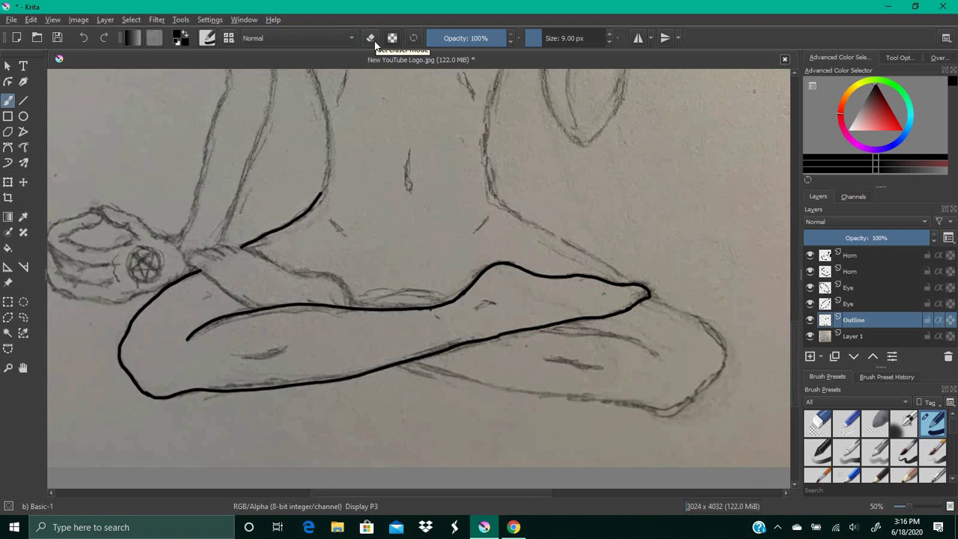
Trace the lower edge and the toes of the foot resting on the left thigh.
{"action": "mouse_move", "coordinate": [188, 262]}
{"action": "left_mouse_down"}
{"action": "mouse_move", "coordinate": [255, 308]}
{"action": "mouse_move", "coordinate": [215, 259]}
{"action": "mouse_move", "coordinate": [256, 310]}
{"action": "left_mouse_up"}
{"action": "key", "text": "ctrl+z"}
{"action": "key", "text": "ctrl+z"}
{"action": "left_click_drag", "start_coordinate": [186, 261], "coordinate": [214, 260]}
{"action": "left_click_drag", "start_coordinate": [203, 250], "coordinate": [224, 256]}
{"action": "left_click_drag", "start_coordinate": [216, 249], "coordinate": [234, 253]}
Trace the upper edge of the left-hand foot and ankle and the small curve between the crossed legs.
{"action": "mouse_move", "coordinate": [227, 247]}
{"action": "left_mouse_down"}
{"action": "mouse_move", "coordinate": [350, 306]}
{"action": "mouse_move", "coordinate": [454, 301]}
{"action": "left_mouse_up"}
{"action": "key", "text": "ctrl+z"}
{"action": "key", "text": "e"}
{"action": "key", "text": "e"}
{"action": "key", "text": "ctrl+z"}
{"action": "left_click_drag", "start_coordinate": [365, 304], "coordinate": [456, 300]}
Trace the right hip, the right knee and the lower edge of the rear crossed leg.
{"action": "mouse_move", "coordinate": [490, 182]}
{"action": "left_mouse_down"}
{"action": "mouse_move", "coordinate": [520, 215]}
{"action": "mouse_move", "coordinate": [666, 305]}
{"action": "mouse_move", "coordinate": [722, 361]}
{"action": "mouse_move", "coordinate": [661, 413]}
{"action": "left_mouse_up"}
{"action": "key", "text": "ctrl+z"}
{"action": "left_click_drag", "start_coordinate": [403, 362], "coordinate": [470, 378]}
{"action": "mouse_move", "coordinate": [721, 359]}
{"action": "left_mouse_down"}
{"action": "mouse_move", "coordinate": [646, 411]}
{"action": "mouse_move", "coordinate": [681, 404]}
{"action": "mouse_move", "coordinate": [481, 383]}
{"action": "left_mouse_up"}
{"action": "key", "text": "ctrl+z"}
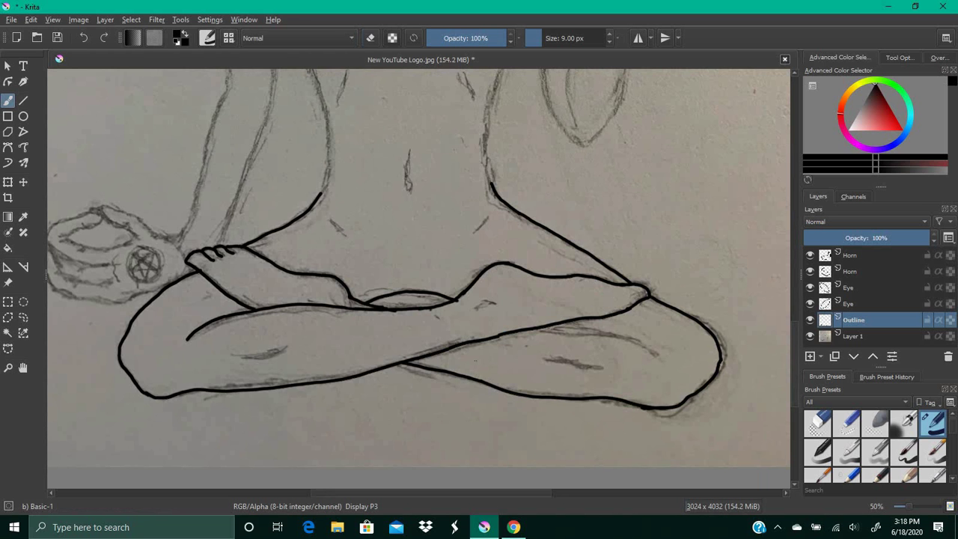
Check the leg lines without the sketch, then duplicate the Outline layer and name the copy Legs.
{"action": "left_click", "coordinate": [809, 336]}
{"action": "left_click", "coordinate": [810, 336]}
{"action": "scroll", "coordinate": [803, 298], "scroll_direction": "up", "scroll_amount": 2}
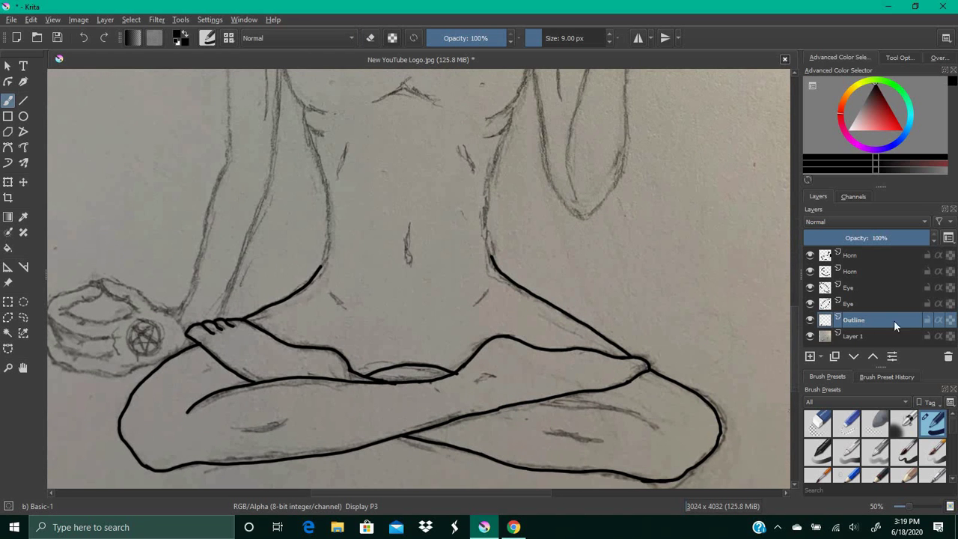
{"action": "right_click", "coordinate": [894, 322]}
{"action": "left_click", "coordinate": [835, 127]}
{"action": "key", "text": "ctrl+minus"}
{"action": "key", "text": "ctrl+minus"}
{"action": "mouse_move", "coordinate": [794, 277]}
{"action": "left_mouse_down"}
{"action": "mouse_move", "coordinate": [794, 231]}
{"action": "mouse_move", "coordinate": [794, 277]}
{"action": "left_mouse_up"}
Hide the Outline layer and erase the head lines from the Legs layer with a 172.25 px eraser.
{"action": "key", "text": "e"}
{"action": "left_click", "coordinate": [810, 320]}
{"action": "left_click", "coordinate": [810, 336]}
{"action": "left_click", "coordinate": [810, 336]}
{"action": "left_click", "coordinate": [810, 320]}
{"action": "left_click", "coordinate": [810, 336]}
{"action": "left_click_drag", "start_coordinate": [364, 94], "coordinate": [462, 86]}
{"action": "left_click_drag", "start_coordinate": [794, 299], "coordinate": [794, 253]}
{"action": "left_click_drag", "start_coordinate": [411, 206], "coordinate": [346, 217]}
{"action": "left_click_drag", "start_coordinate": [794, 311], "coordinate": [795, 332]}
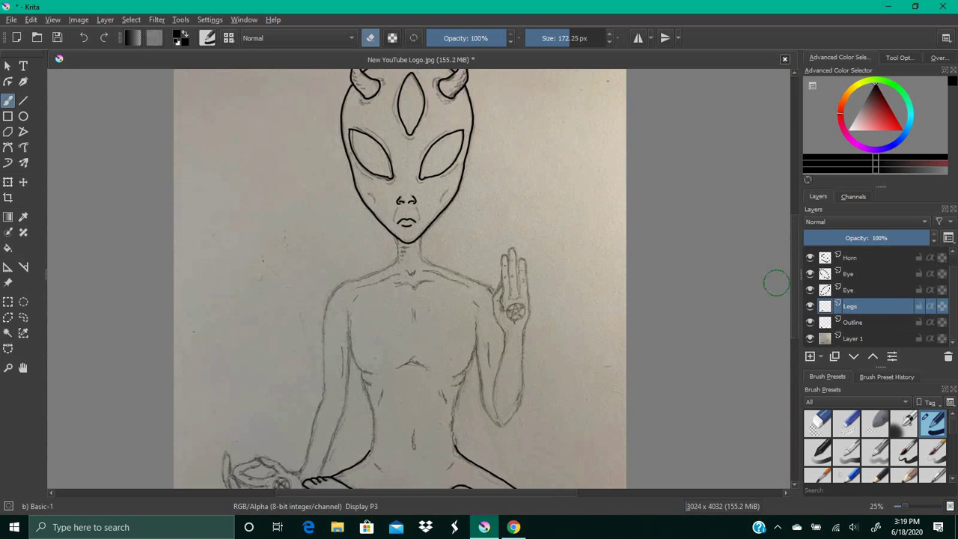
Erase the duplicate leg lines from the Outline layer and check the Legs and Outline layers with the Transform tool.
{"action": "key", "text": "ctrl+t"}
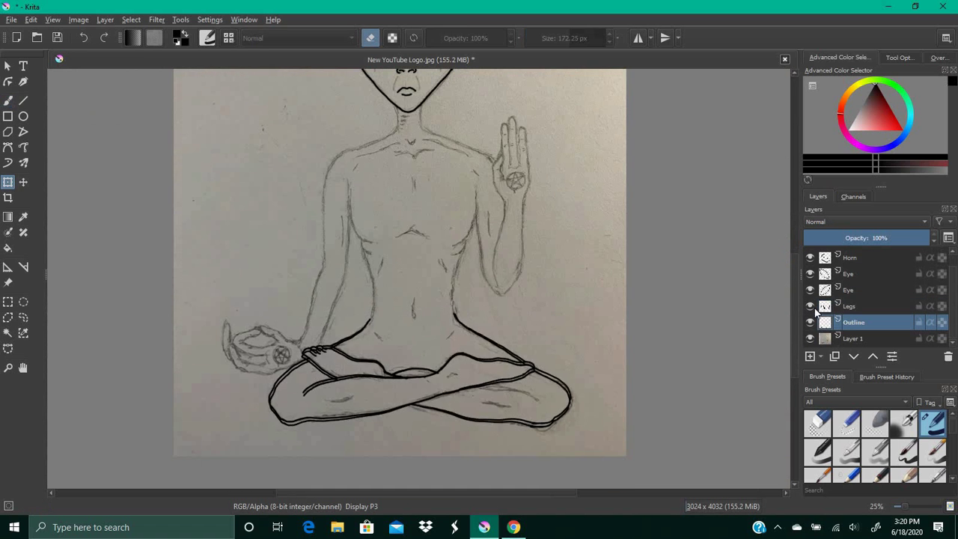
{"action": "key", "text": "b"}
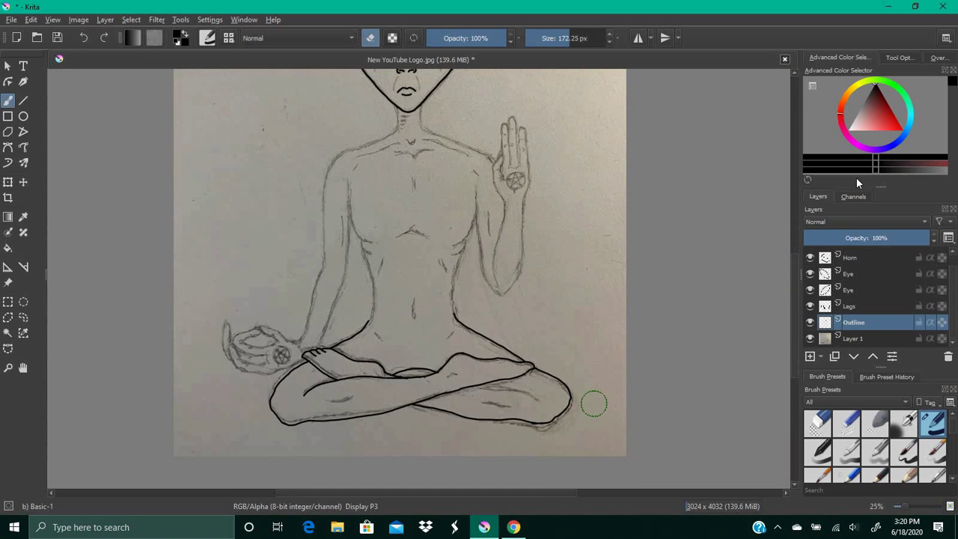
{"action": "key", "text": "ctrl+t"}
{"action": "left_click", "coordinate": [844, 306]}
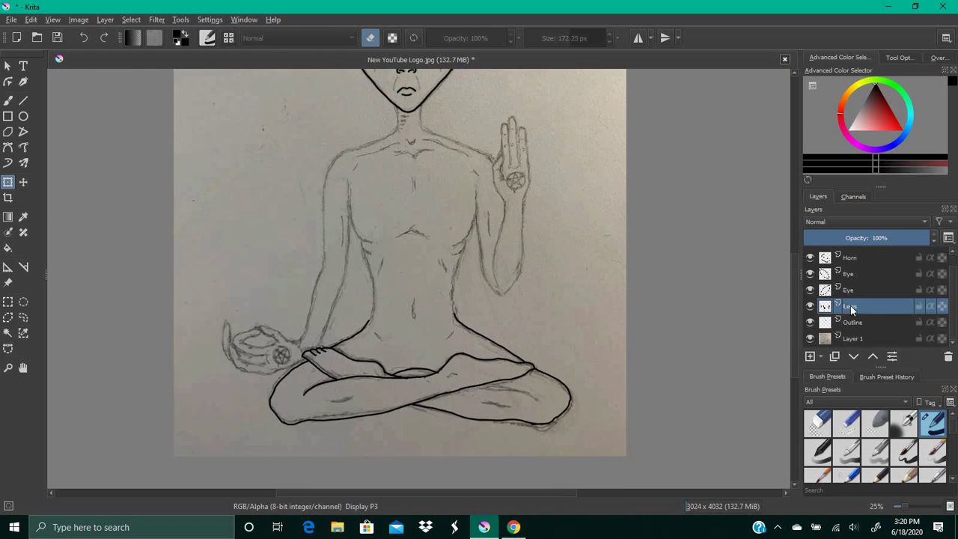
{"action": "scroll", "coordinate": [791, 198], "scroll_direction": "up", "scroll_amount": 1}
{"action": "left_click", "coordinate": [844, 323]}
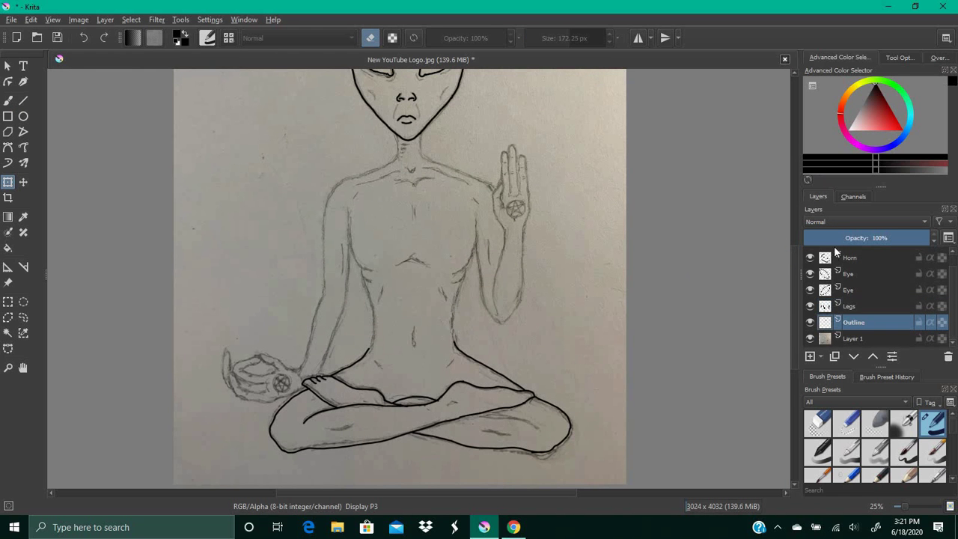
Add a layer named Hand above the Outline layer and set the brush to 10 px with eraser mode off.
{"action": "left_click", "coordinate": [809, 358]}
{"action": "double_click", "coordinate": [855, 322]}
{"action": "type", "text": "Hand"}
{"action": "key", "text": "Return"}
{"action": "key", "text": "b"}
{"action": "scroll", "coordinate": [536, 135], "scroll_direction": "up", "scroll_amount": 2}
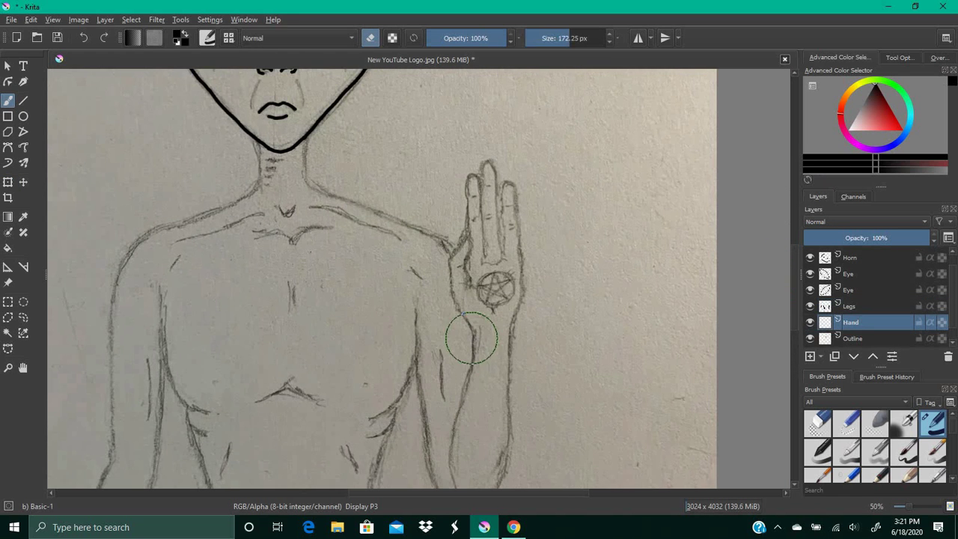
{"action": "left_click", "coordinate": [548, 38]}
{"action": "left_click_drag", "start_coordinate": [547, 38], "coordinate": [543, 38]}
{"action": "left_click", "coordinate": [370, 38]}
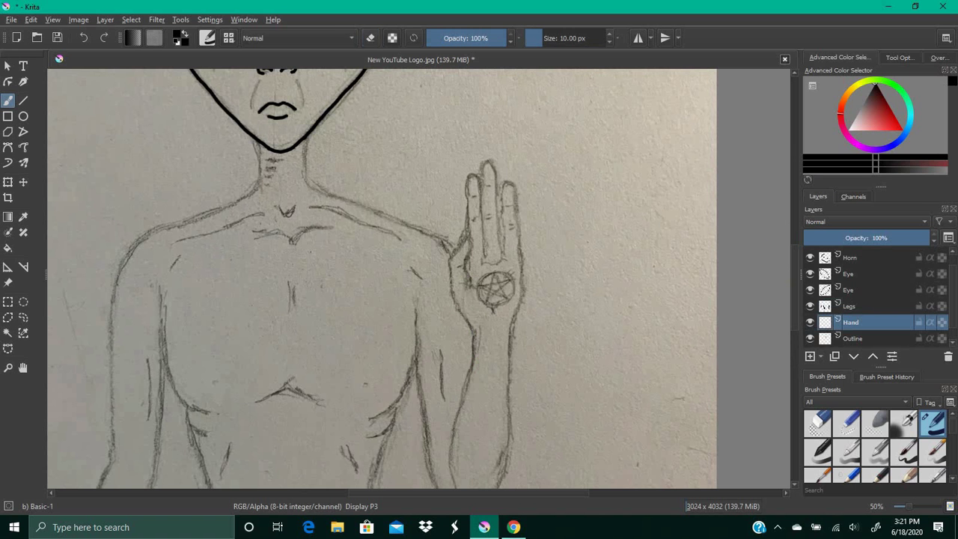
Trace the raised hand's thumb, three fingers and palm edges down to the wrist on the Hand layer.
{"action": "mouse_move", "coordinate": [475, 338]}
{"action": "left_mouse_down"}
{"action": "mouse_move", "coordinate": [467, 260]}
{"action": "mouse_move", "coordinate": [469, 286]}
{"action": "left_mouse_up"}
{"action": "mouse_move", "coordinate": [468, 230]}
{"action": "left_mouse_down"}
{"action": "mouse_move", "coordinate": [473, 174]}
{"action": "mouse_move", "coordinate": [483, 257]}
{"action": "left_mouse_up"}
{"action": "key", "text": "ctrl+z"}
{"action": "mouse_move", "coordinate": [482, 196]}
{"action": "left_mouse_down"}
{"action": "mouse_move", "coordinate": [497, 195]}
{"action": "mouse_move", "coordinate": [502, 242]}
{"action": "mouse_move", "coordinate": [515, 191]}
{"action": "left_mouse_up"}
{"action": "mouse_move", "coordinate": [511, 335]}
{"action": "left_mouse_down"}
{"action": "mouse_move", "coordinate": [524, 275]}
{"action": "mouse_move", "coordinate": [515, 192]}
{"action": "left_mouse_up"}
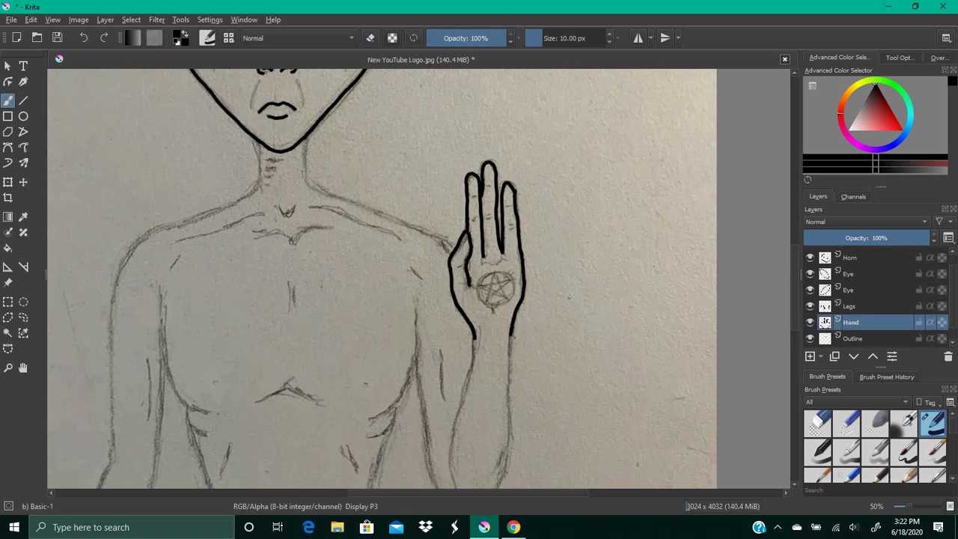
Ink the circled pentagram on the raised palm.
{"action": "mouse_move", "coordinate": [495, 272]}
{"action": "left_mouse_down"}
{"action": "mouse_move", "coordinate": [510, 299]}
{"action": "mouse_move", "coordinate": [496, 275]}
{"action": "left_mouse_up"}
{"action": "key", "text": "ctrl+z"}
{"action": "key", "text": "ctrl+z"}
{"action": "left_click_drag", "start_coordinate": [496, 275], "coordinate": [509, 303]}
{"action": "left_click_drag", "start_coordinate": [488, 304], "coordinate": [515, 277]}
Enlarge the raised hand slightly with the Transform tool and check the line art with the sketch layer hidden.
{"action": "key", "text": "ctrl+minus"}
{"action": "key", "text": "ctrl+minus"}
{"action": "key", "text": "ctrl+t"}
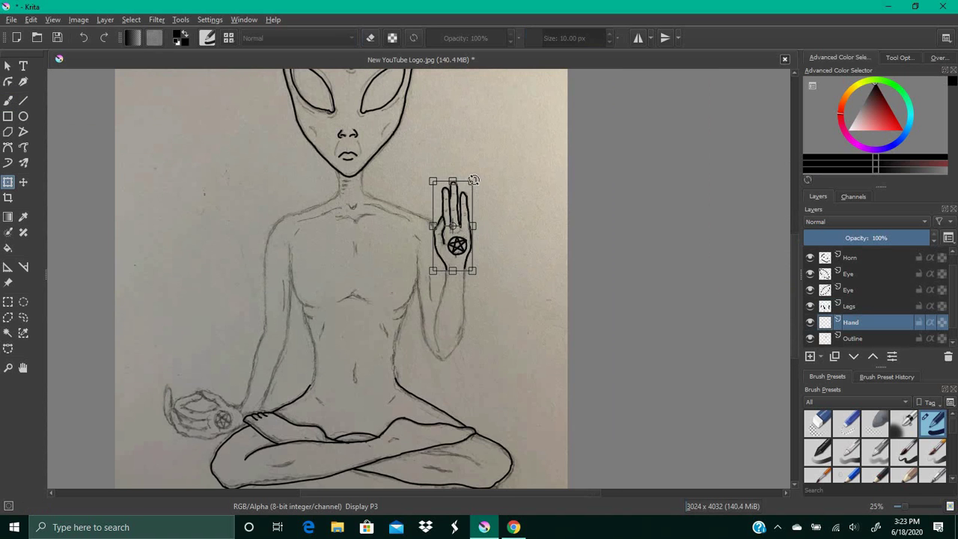
{"action": "left_click_drag", "start_coordinate": [473, 180], "coordinate": [475, 176]}
{"action": "key", "text": "Return"}
{"action": "left_click", "coordinate": [810, 339]}
{"action": "left_click", "coordinate": [810, 339]}
{"action": "left_click", "coordinate": [809, 339]}
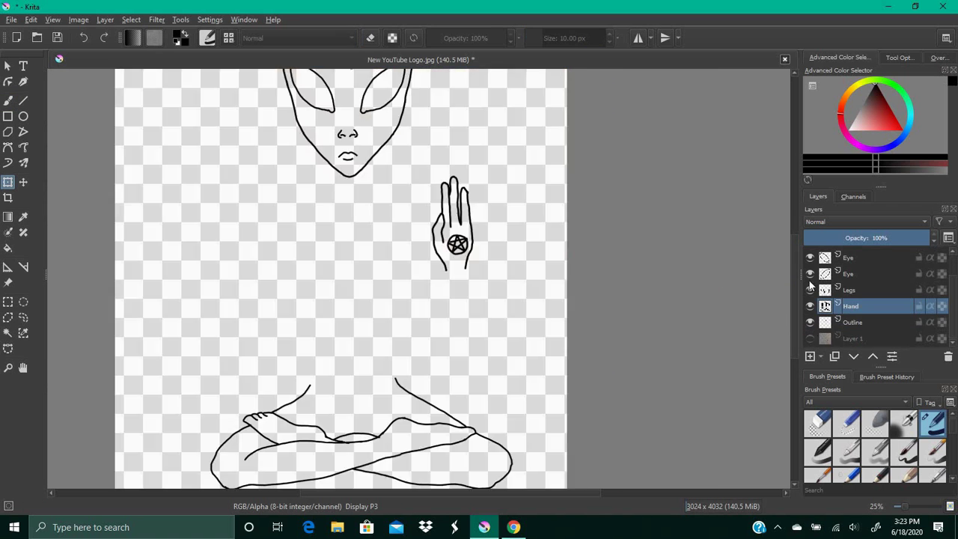
{"action": "left_click", "coordinate": [810, 339]}
{"action": "left_click", "coordinate": [810, 356]}
{"action": "double_click", "coordinate": [866, 308]}
{"action": "type", "text": "Hand"}
{"action": "key", "text": "Return"}
{"action": "key", "text": "b"}
{"action": "key", "text": "ctrl+z"}
Add a second layer named Hand above the existing Hand layer.
{"action": "left_click", "coordinate": [810, 356]}
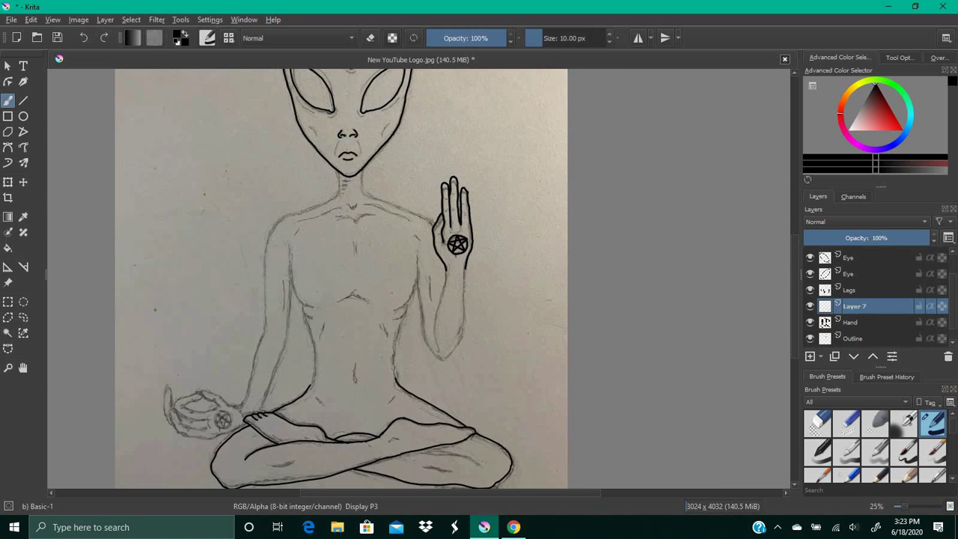
{"action": "double_click", "coordinate": [854, 306]}
{"action": "type", "text": "Hand"}
{"action": "key", "text": "Return"}
Trace the lowered hand's outer edge, fingers and the loop formed by its thumb and index finger.
{"action": "key", "text": "ctrl+plus"}
{"action": "key", "text": "ctrl+plus"}
{"action": "left_click_drag", "start_coordinate": [408, 339], "coordinate": [577, 271]}
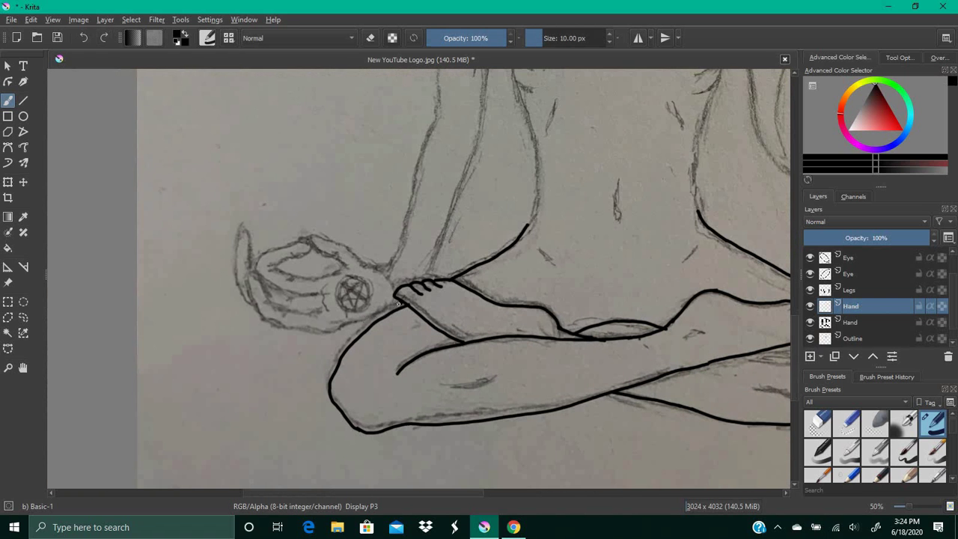
{"action": "mouse_move", "coordinate": [402, 304]}
{"action": "left_mouse_down"}
{"action": "mouse_move", "coordinate": [265, 318]}
{"action": "mouse_move", "coordinate": [317, 312]}
{"action": "left_mouse_up"}
{"action": "mouse_move", "coordinate": [253, 303]}
{"action": "left_mouse_down"}
{"action": "mouse_move", "coordinate": [252, 272]}
{"action": "mouse_move", "coordinate": [312, 293]}
{"action": "left_mouse_up"}
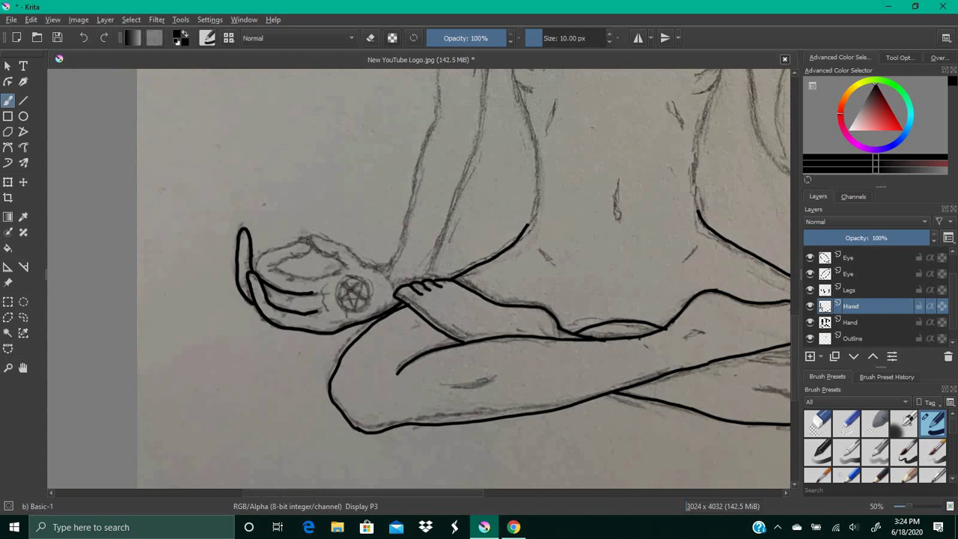
{"action": "mouse_move", "coordinate": [391, 261]}
{"action": "left_mouse_down"}
{"action": "mouse_move", "coordinate": [311, 236]}
{"action": "mouse_move", "coordinate": [342, 266]}
{"action": "mouse_move", "coordinate": [313, 250]}
{"action": "left_mouse_up"}
{"action": "left_click_drag", "start_coordinate": [256, 271], "coordinate": [305, 240]}
{"action": "key", "text": "ctrl+z"}
{"action": "mouse_move", "coordinate": [256, 271]}
{"action": "left_mouse_down"}
{"action": "mouse_move", "coordinate": [276, 249]}
{"action": "mouse_move", "coordinate": [310, 236]}
{"action": "left_mouse_up"}
{"action": "key", "text": "ctrl+z"}
Ink the circled pentagram on the lowered palm.
{"action": "mouse_move", "coordinate": [357, 312]}
{"action": "left_mouse_down"}
{"action": "mouse_move", "coordinate": [332, 298]}
{"action": "mouse_move", "coordinate": [362, 312]}
{"action": "mouse_move", "coordinate": [345, 276]}
{"action": "mouse_move", "coordinate": [336, 284]}
{"action": "mouse_move", "coordinate": [369, 299]}
{"action": "left_mouse_up"}
{"action": "key", "text": "ctrl+z"}
{"action": "key", "text": "ctrl+z"}
{"action": "key", "text": "ctrl+z"}
{"action": "mouse_move", "coordinate": [336, 296]}
{"action": "left_mouse_down"}
{"action": "mouse_move", "coordinate": [360, 279]}
{"action": "mouse_move", "coordinate": [352, 310]}
{"action": "mouse_move", "coordinate": [338, 280]}
{"action": "left_mouse_up"}
{"action": "key", "text": "ctrl+z"}
{"action": "left_click_drag", "start_coordinate": [339, 281], "coordinate": [370, 298]}
Adjust the lowered hand and the raised hand on their layers with the Transform tool.
{"action": "key", "text": "ctrl+minus"}
{"action": "key", "text": "minus"}
{"action": "key", "text": "ctrl+t"}
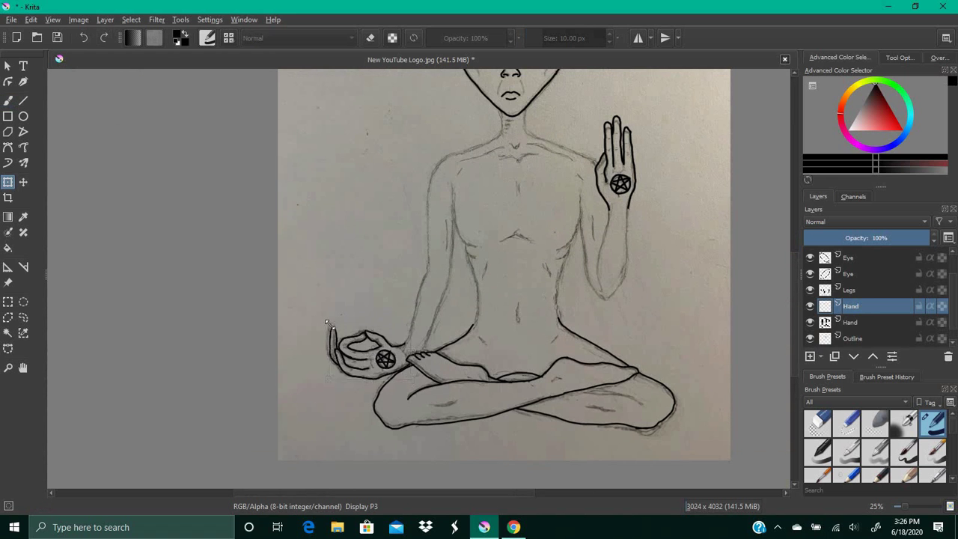
{"action": "scroll", "coordinate": [781, 276], "scroll_direction": "up", "scroll_amount": 2}
{"action": "scroll", "coordinate": [734, 237], "scroll_direction": "up", "scroll_amount": 1}
{"action": "left_click", "coordinate": [851, 323]}
{"action": "left_click", "coordinate": [386, 173]}
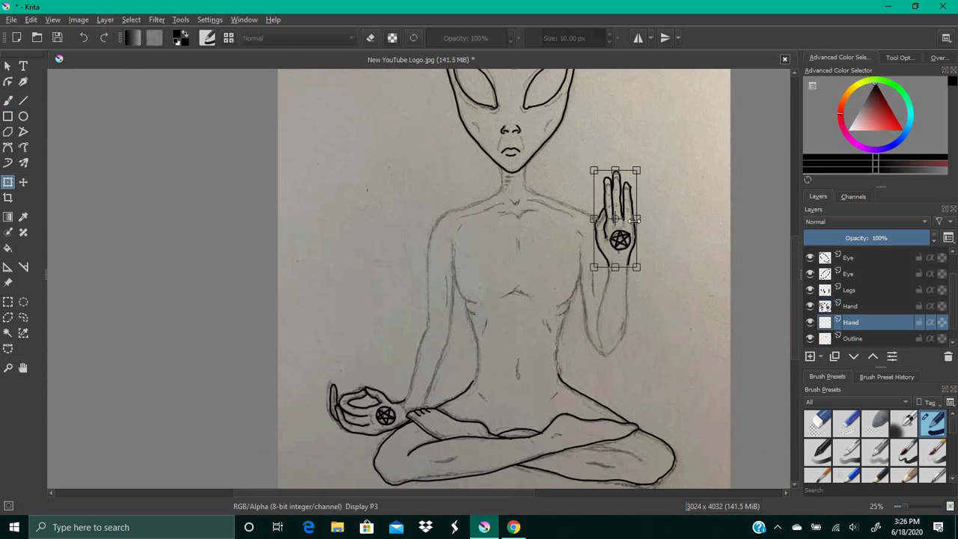
{"action": "key", "text": "Return"}
Trace the right waist and the right chest line of the torso on the Outline layer with the brush.
{"action": "left_click", "coordinate": [854, 338]}
{"action": "left_click", "coordinate": [7, 101]}
{"action": "scroll", "coordinate": [612, 332], "scroll_direction": "up", "scroll_amount": 1}
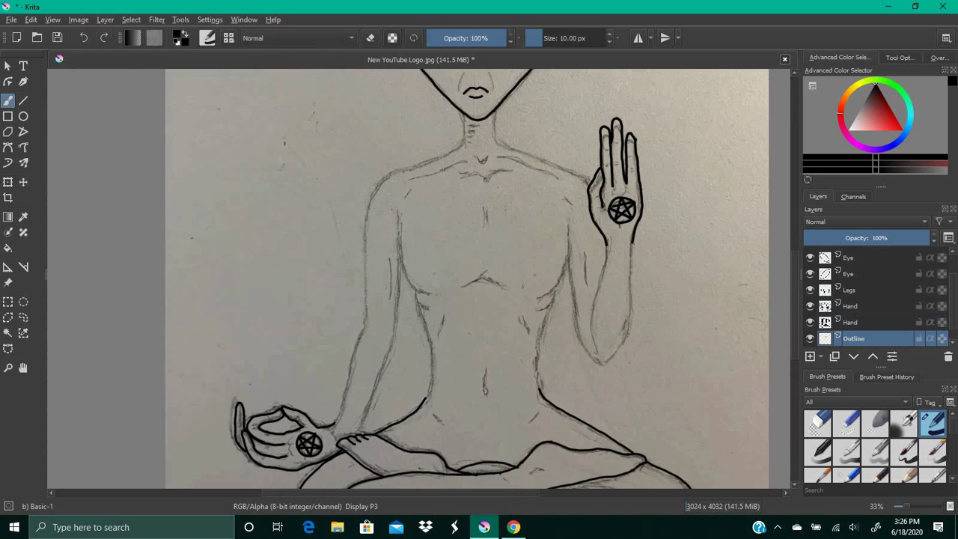
{"action": "scroll", "coordinate": [540, 329], "scroll_direction": "down", "scroll_amount": 1}
{"action": "scroll", "coordinate": [539, 329], "scroll_direction": "up", "scroll_amount": 1}
{"action": "left_click_drag", "start_coordinate": [539, 335], "coordinate": [584, 111]}
{"action": "left_click_drag", "start_coordinate": [794, 329], "coordinate": [795, 303]}
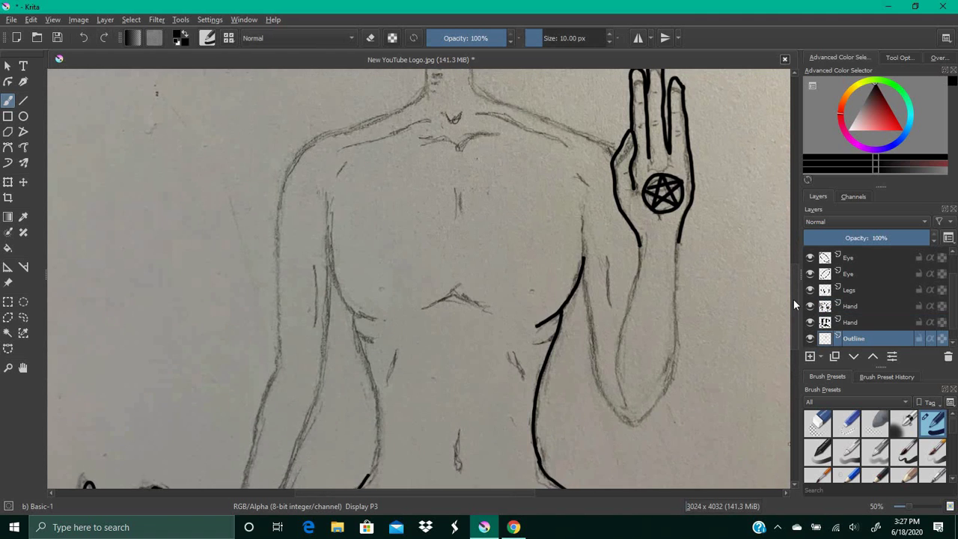
{"action": "key", "text": "ctrl+z"}
{"action": "mouse_move", "coordinate": [536, 323]}
{"action": "left_mouse_down"}
{"action": "mouse_move", "coordinate": [562, 307]}
{"action": "mouse_move", "coordinate": [582, 215]}
{"action": "left_mouse_up"}
{"action": "key", "text": "ctrl+z"}
{"action": "key", "text": "ctrl+z"}
Trace the left chest line and left waist, and add the short rib lines on both sides of the torso.
{"action": "left_click_drag", "start_coordinate": [378, 317], "coordinate": [327, 204]}
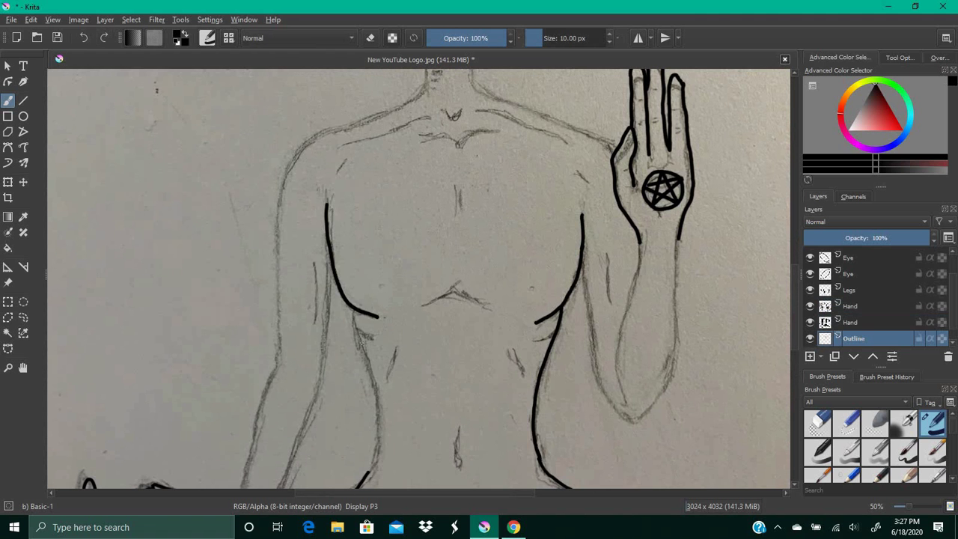
{"action": "left_click_drag", "start_coordinate": [795, 341], "coordinate": [795, 357]}
{"action": "mouse_move", "coordinate": [368, 401]}
{"action": "left_mouse_down"}
{"action": "mouse_move", "coordinate": [378, 378]}
{"action": "mouse_move", "coordinate": [355, 239]}
{"action": "left_mouse_up"}
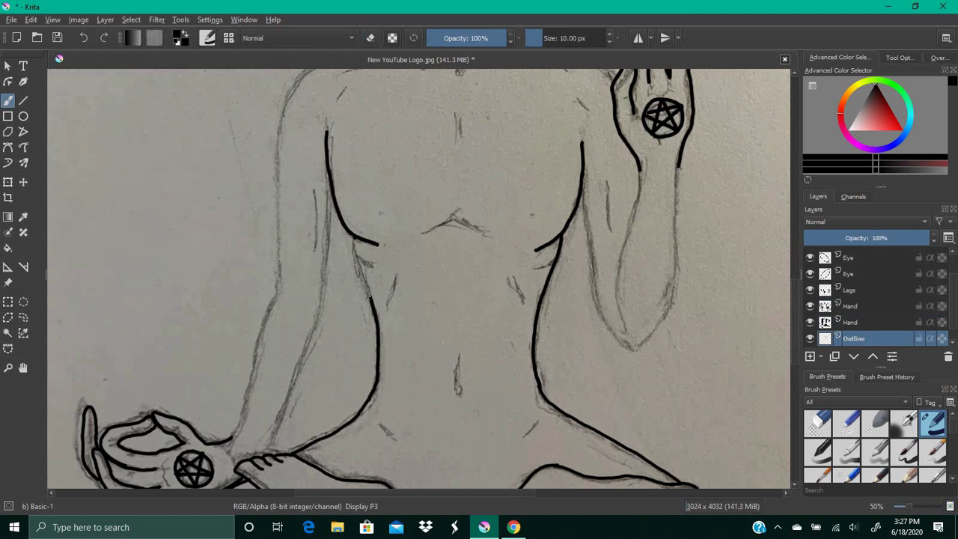
{"action": "left_click_drag", "start_coordinate": [535, 268], "coordinate": [555, 260]}
Save the document as a JPEG image with the quality raised above 80%.
{"action": "left_click", "coordinate": [57, 38]}
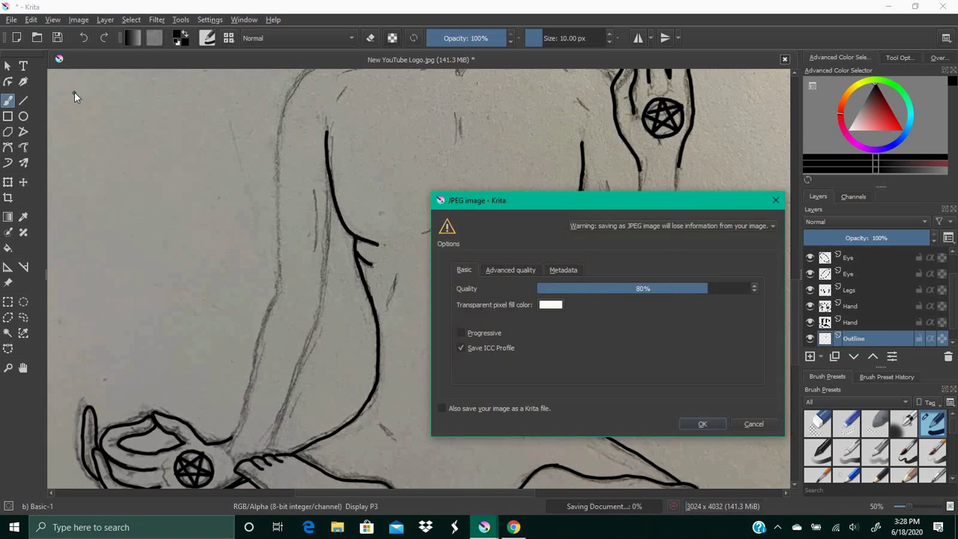
{"action": "left_click_drag", "start_coordinate": [709, 289], "coordinate": [750, 290]}
{"action": "left_click", "coordinate": [701, 424]}
Trace both edges of the left arm from the wrist up to the shoulder.
{"action": "left_click_drag", "start_coordinate": [235, 334], "coordinate": [259, 241]}
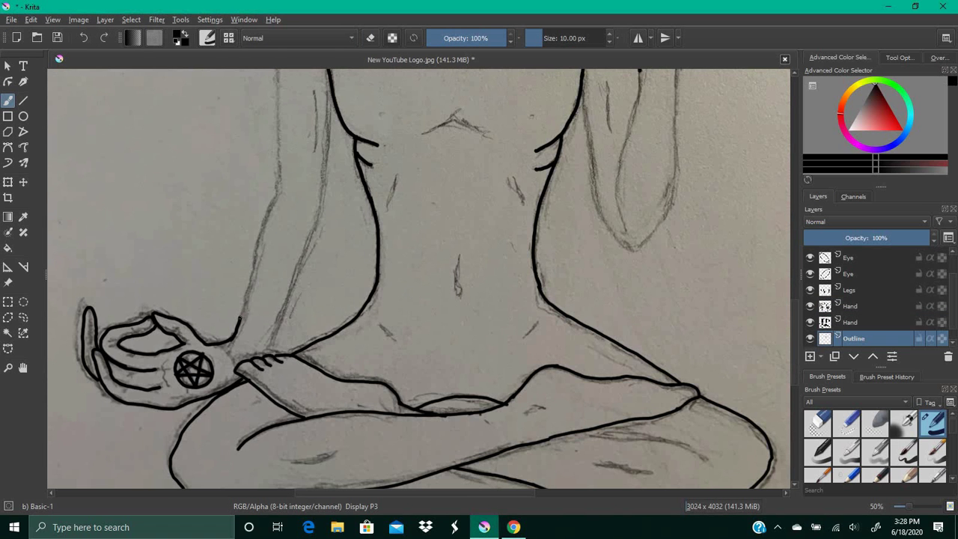
{"action": "left_click_drag", "start_coordinate": [238, 320], "coordinate": [277, 192]}
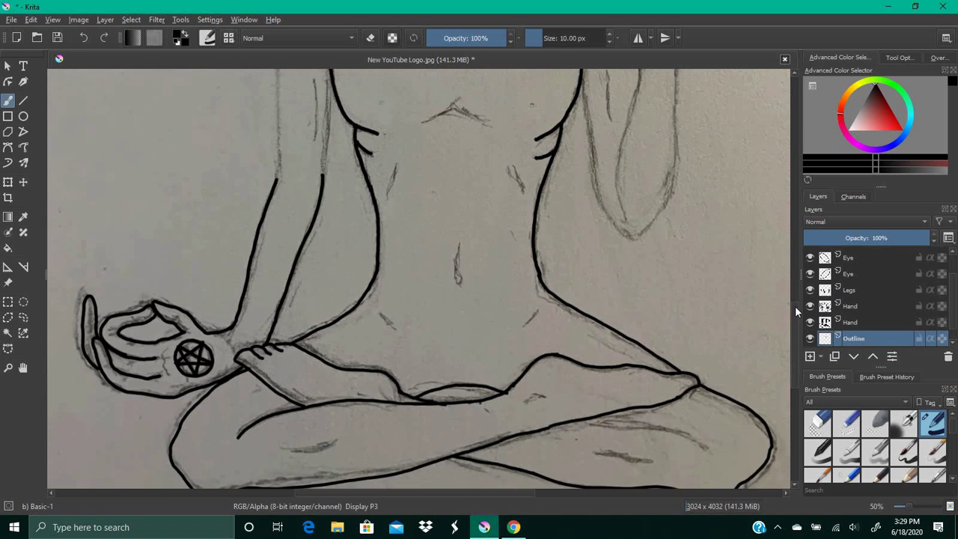
{"action": "scroll", "coordinate": [300, 284], "scroll_direction": "up", "scroll_amount": 5}
{"action": "mouse_move", "coordinate": [277, 312]}
{"action": "left_mouse_down"}
{"action": "mouse_move", "coordinate": [279, 209]}
{"action": "mouse_move", "coordinate": [313, 136]}
{"action": "left_mouse_up"}
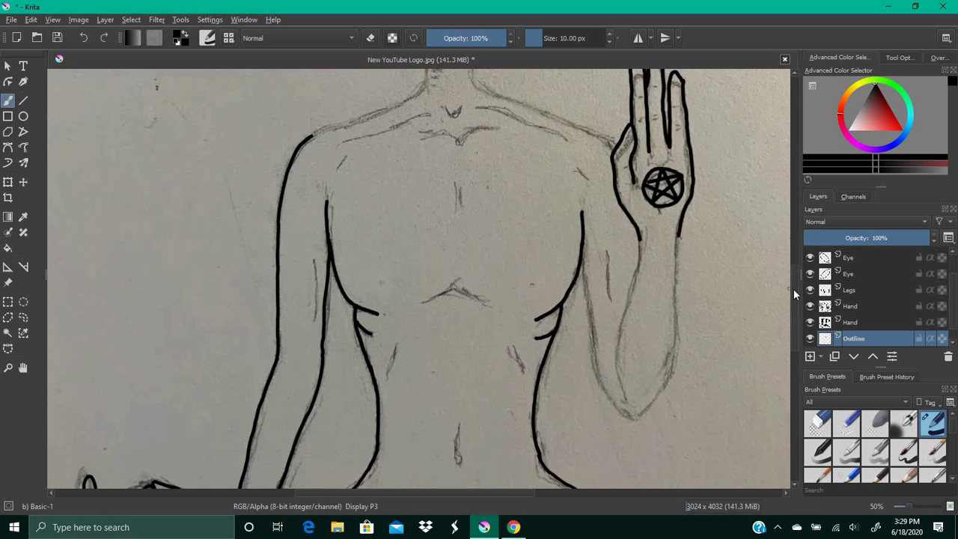
Trace the neck and shoulder lines on both sides of the body.
{"action": "scroll", "coordinate": [313, 136], "scroll_direction": "up", "scroll_amount": 4}
{"action": "mouse_move", "coordinate": [309, 280]}
{"action": "left_mouse_down"}
{"action": "mouse_move", "coordinate": [362, 259]}
{"action": "mouse_move", "coordinate": [426, 182]}
{"action": "mouse_move", "coordinate": [524, 245]}
{"action": "left_mouse_up"}
{"action": "key", "text": "ctrl+z"}
{"action": "mouse_move", "coordinate": [471, 180]}
{"action": "left_mouse_down"}
{"action": "mouse_move", "coordinate": [494, 234]}
{"action": "mouse_move", "coordinate": [615, 288]}
{"action": "left_mouse_up"}
{"action": "left_click", "coordinate": [374, 41]}
{"action": "left_click", "coordinate": [372, 39]}
Trace the raised arm from the armpit around the elbow to the wrist and save the file.
{"action": "left_click_drag", "start_coordinate": [795, 303], "coordinate": [795, 338]}
{"action": "mouse_move", "coordinate": [638, 385]}
{"action": "left_mouse_down"}
{"action": "mouse_move", "coordinate": [582, 220]}
{"action": "mouse_move", "coordinate": [640, 203]}
{"action": "mouse_move", "coordinate": [676, 326]}
{"action": "mouse_move", "coordinate": [678, 208]}
{"action": "left_mouse_up"}
{"action": "scroll", "coordinate": [794, 273], "scroll_direction": "down", "scroll_amount": 4}
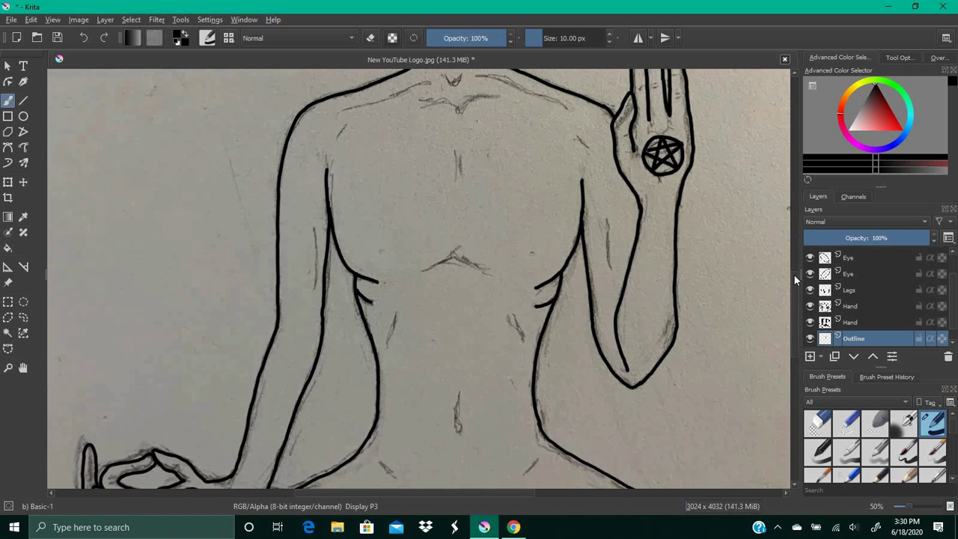
{"action": "key", "text": "ctrl+s"}
Hide the sketch layer and clean up stray line bits on the Outline and Legs layers with the brush's eraser mode.
{"action": "scroll", "coordinate": [505, 354], "scroll_direction": "up", "scroll_amount": 1}
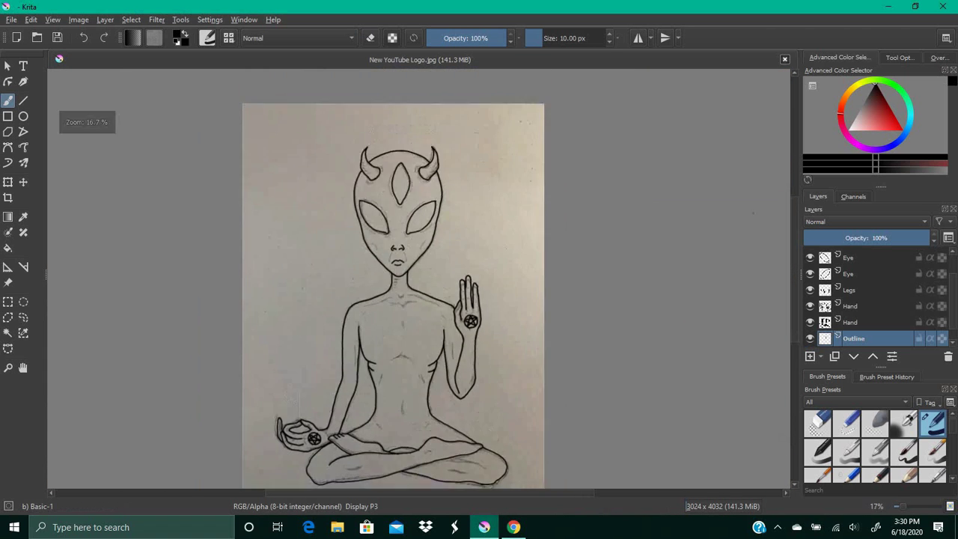
{"action": "left_click_drag", "start_coordinate": [949, 290], "coordinate": [948, 301]}
{"action": "left_click", "coordinate": [810, 338]}
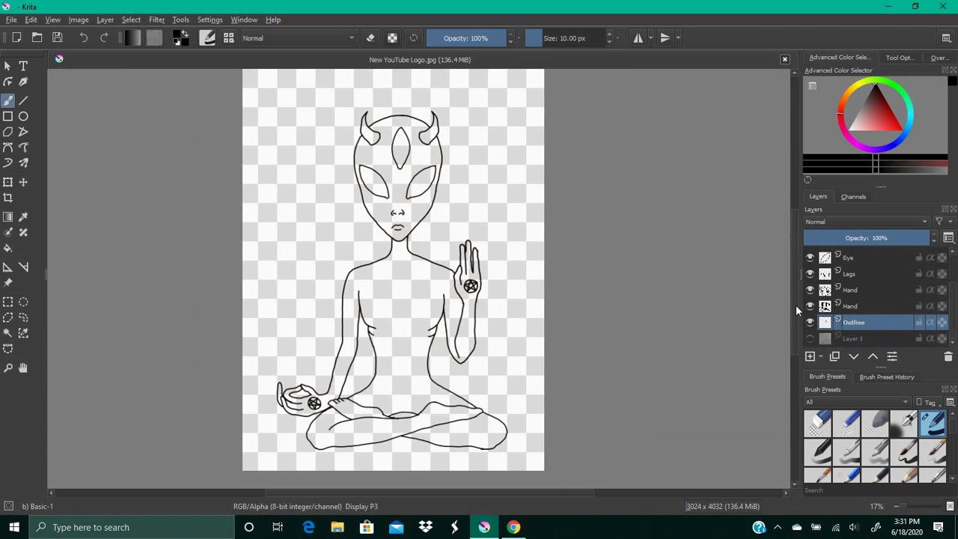
{"action": "scroll", "coordinate": [477, 465], "scroll_direction": "up", "scroll_amount": 3}
{"action": "key", "text": "e"}
{"action": "left_click_drag", "start_coordinate": [402, 82], "coordinate": [403, 90]}
{"action": "left_click", "coordinate": [853, 274]}
{"action": "left_click_drag", "start_coordinate": [480, 434], "coordinate": [488, 434]}
{"action": "left_click", "coordinate": [853, 322]}
{"action": "left_click_drag", "start_coordinate": [795, 328], "coordinate": [796, 177]}
{"action": "left_click_drag", "start_coordinate": [347, 213], "coordinate": [360, 253]}
{"action": "left_click", "coordinate": [810, 338]}
{"action": "key", "text": "e"}
{"action": "left_click", "coordinate": [810, 339]}
{"action": "scroll", "coordinate": [420, 127], "scroll_direction": "down", "scroll_amount": 3}
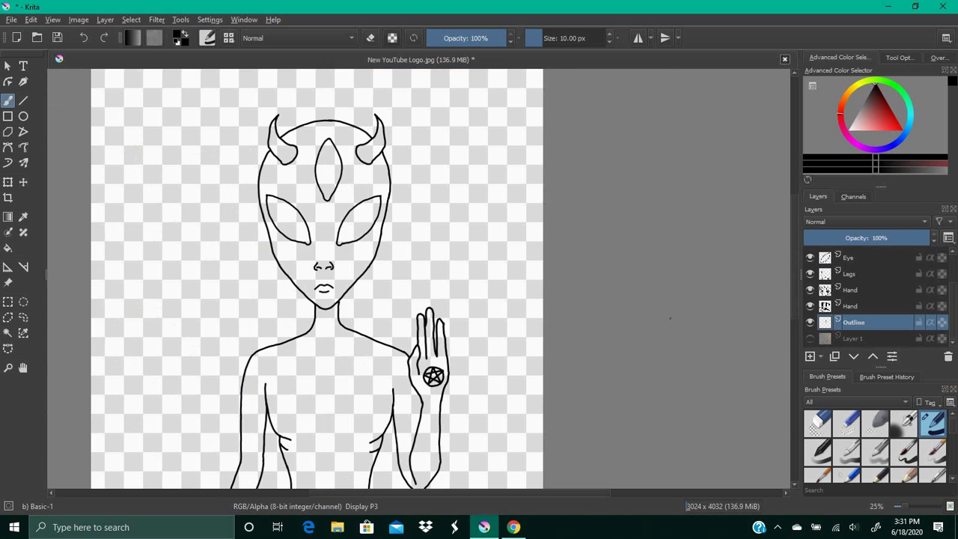
Show the sketch again, add a layer named Details above Outline and set the brush size to 5 px.
{"action": "left_click", "coordinate": [810, 338]}
{"action": "left_click", "coordinate": [810, 356]}
{"action": "double_click", "coordinate": [853, 323]}
{"action": "type", "text": "Details"}
{"action": "key", "text": "Return"}
{"action": "left_click", "coordinate": [610, 42]}
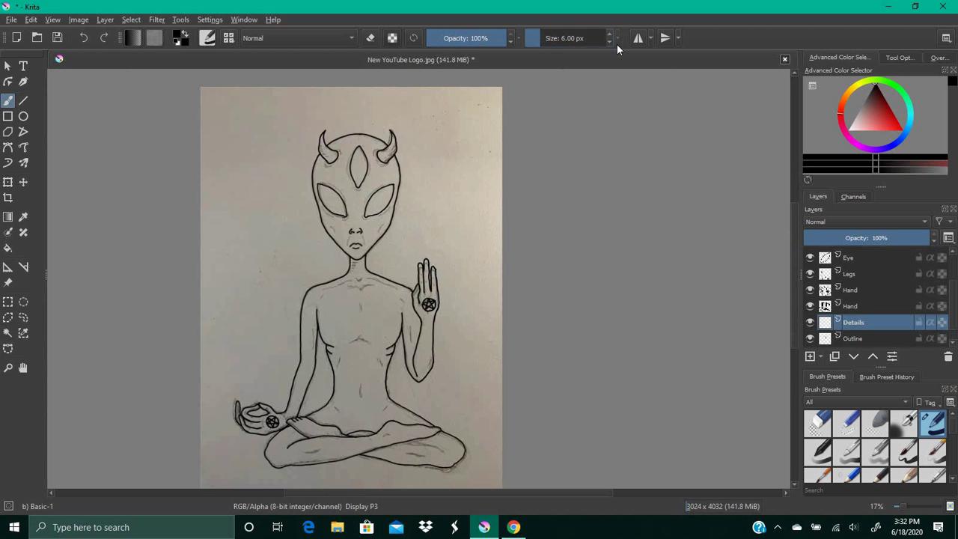
Draw the cheek lines, the folds beside the mouth and the creases under the left eye.
{"action": "scroll", "coordinate": [353, 217], "scroll_direction": "up", "scroll_amount": 3}
{"action": "left_click_drag", "start_coordinate": [284, 244], "coordinate": [297, 262]}
{"action": "left_click_drag", "start_coordinate": [444, 240], "coordinate": [431, 261]}
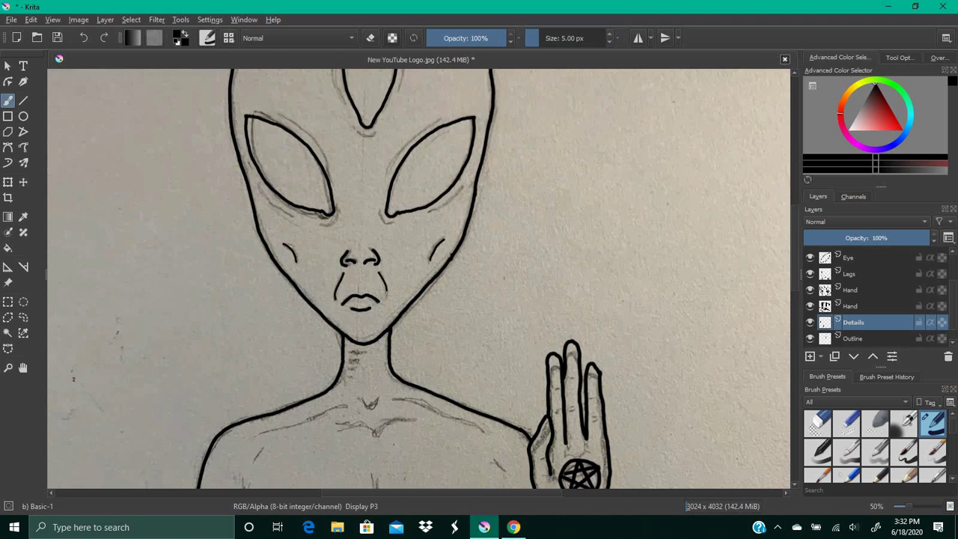
{"action": "scroll", "coordinate": [386, 294], "scroll_direction": "up", "scroll_amount": 3}
{"action": "key", "text": "ctrl+shift+z"}
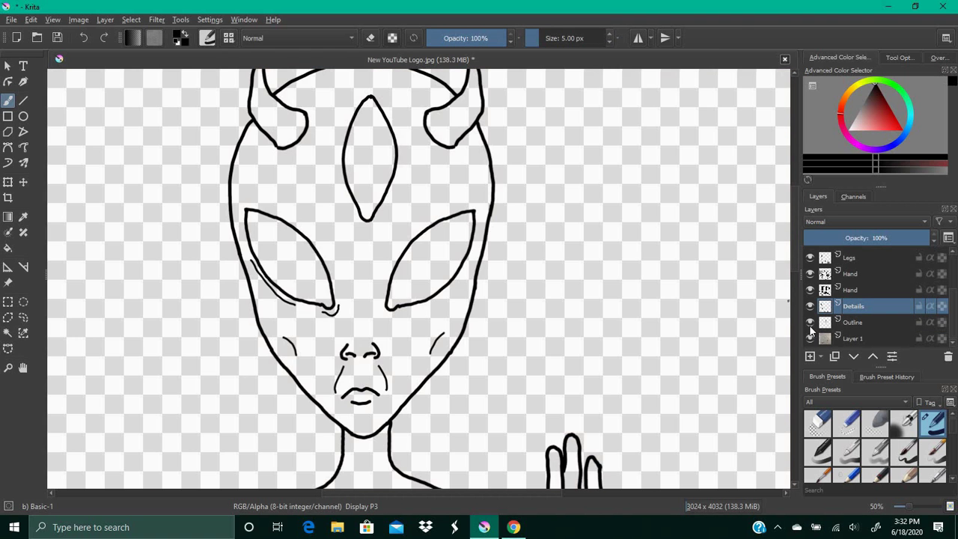
{"action": "left_click", "coordinate": [810, 338]}
Draw and refine the contour lines around both eyes, erasing parts of the crease under the left eye.
{"action": "left_click_drag", "start_coordinate": [321, 246], "coordinate": [328, 263]}
{"action": "left_click", "coordinate": [370, 38]}
{"action": "left_click_drag", "start_coordinate": [251, 260], "coordinate": [295, 305]}
{"action": "left_click", "coordinate": [370, 38]}
{"action": "left_click_drag", "start_coordinate": [246, 244], "coordinate": [250, 259]}
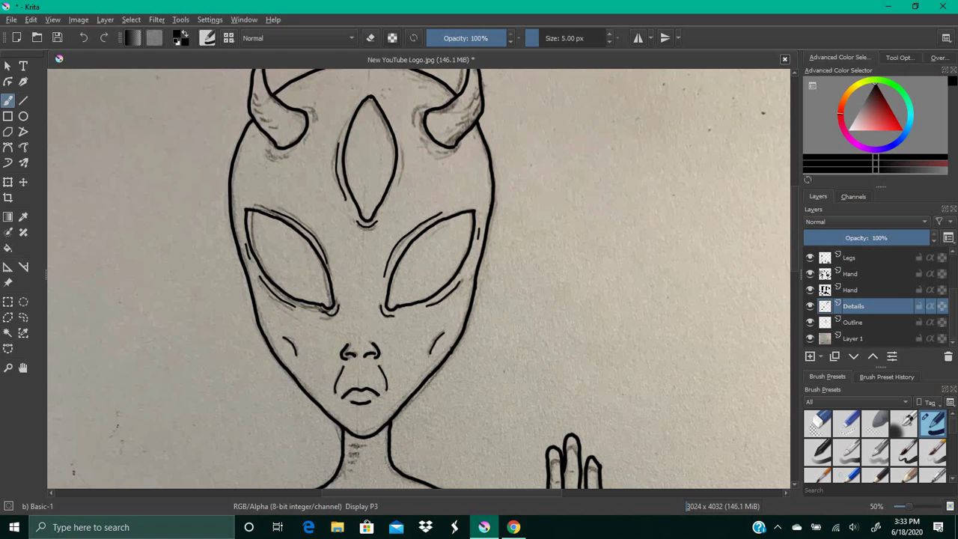
Draw contour lines beside the third eye and around the horns, then compare the result without the sketch.
{"action": "key", "text": "ctrl+z"}
{"action": "left_click_drag", "start_coordinate": [346, 122], "coordinate": [348, 197]}
{"action": "left_click_drag", "start_coordinate": [395, 187], "coordinate": [405, 144]}
{"action": "scroll", "coordinate": [419, 278], "scroll_direction": "up", "scroll_amount": 2}
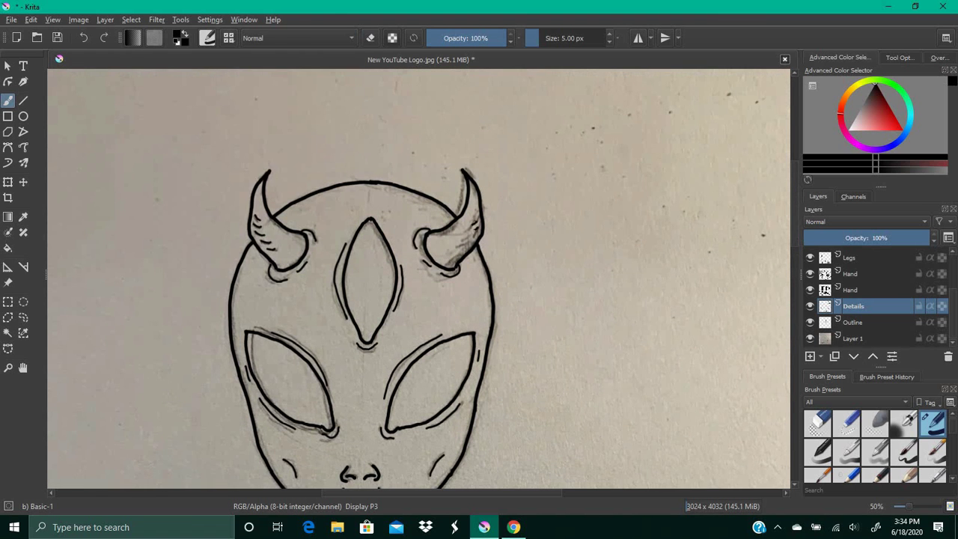
{"action": "left_click", "coordinate": [809, 338]}
{"action": "left_click", "coordinate": [809, 337]}
Ink the neck, collarbone, chest, abdomen and navel details and the short crease lines on the hips and legs.
{"action": "left_click_drag", "start_coordinate": [795, 231], "coordinate": [795, 302]}
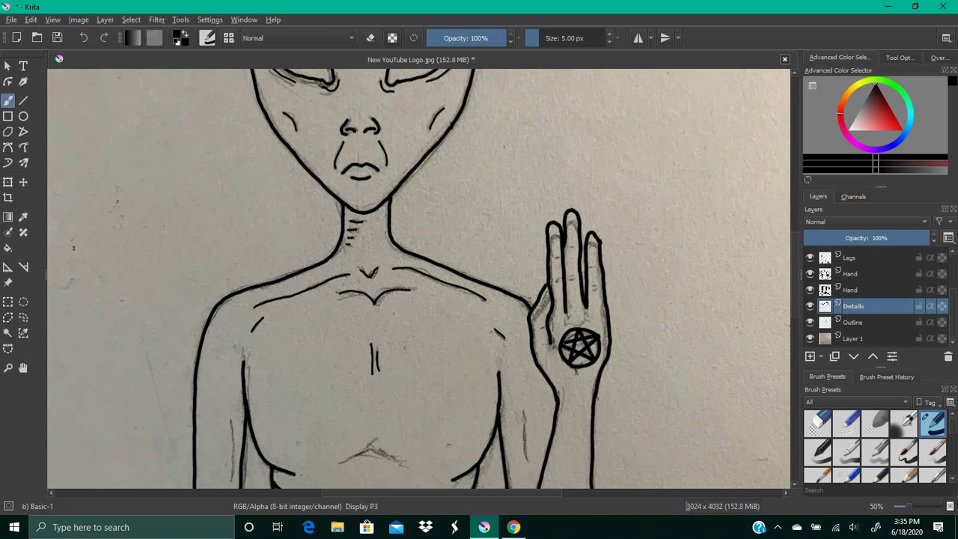
{"action": "scroll", "coordinate": [419, 277], "scroll_direction": "down", "scroll_amount": 4}
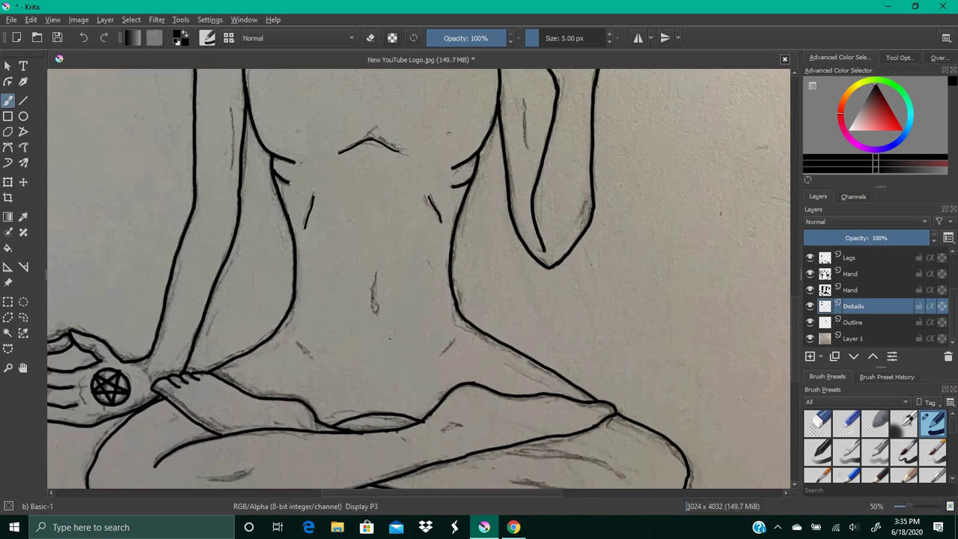
{"action": "scroll", "coordinate": [419, 277], "scroll_direction": "down", "scroll_amount": 3}
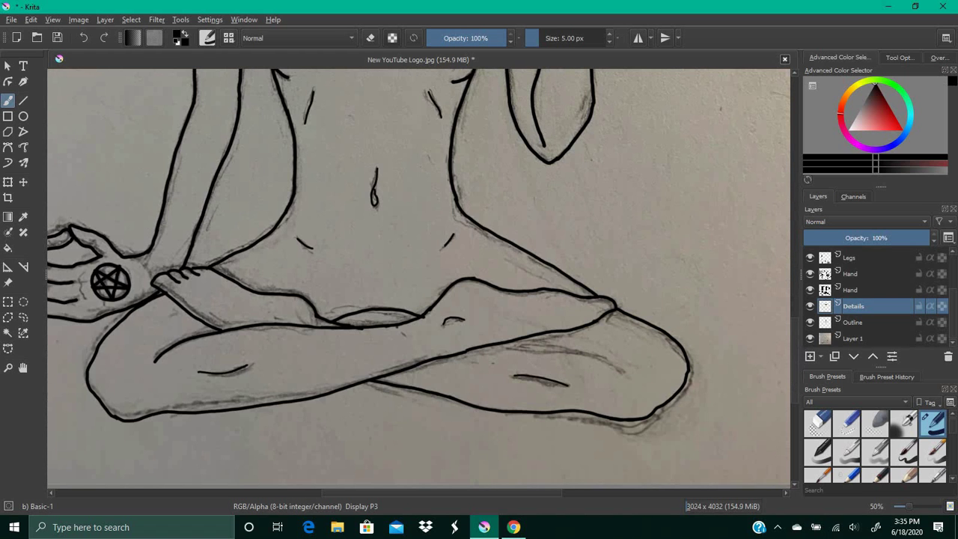
{"action": "left_click", "coordinate": [850, 257]}
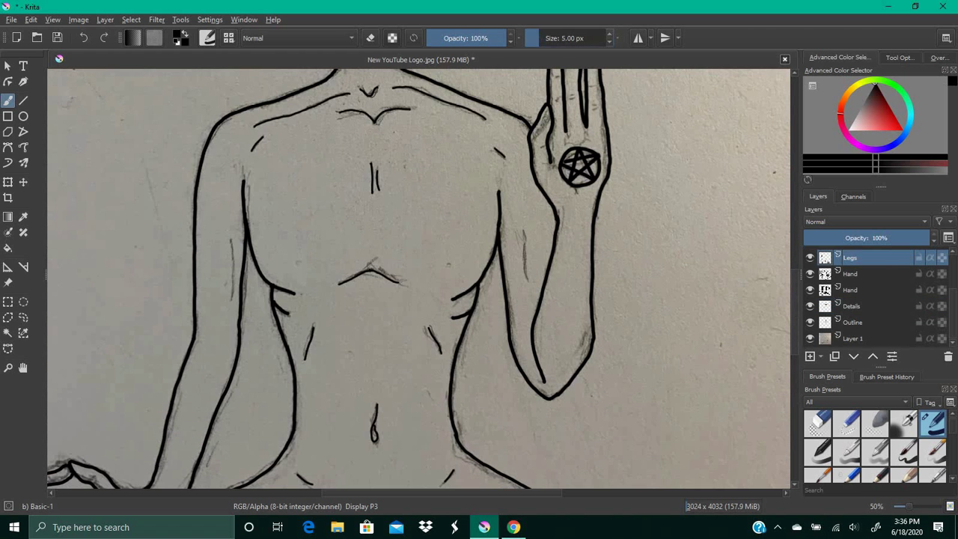
Draw the muscle lines on both upper arms and the short elbow line on the Details layer.
{"action": "left_click", "coordinate": [854, 306]}
{"action": "left_click_drag", "start_coordinate": [230, 239], "coordinate": [230, 264]}
{"action": "left_click_drag", "start_coordinate": [526, 231], "coordinate": [529, 271]}
{"action": "scroll", "coordinate": [419, 277], "scroll_direction": "down", "scroll_amount": 5}
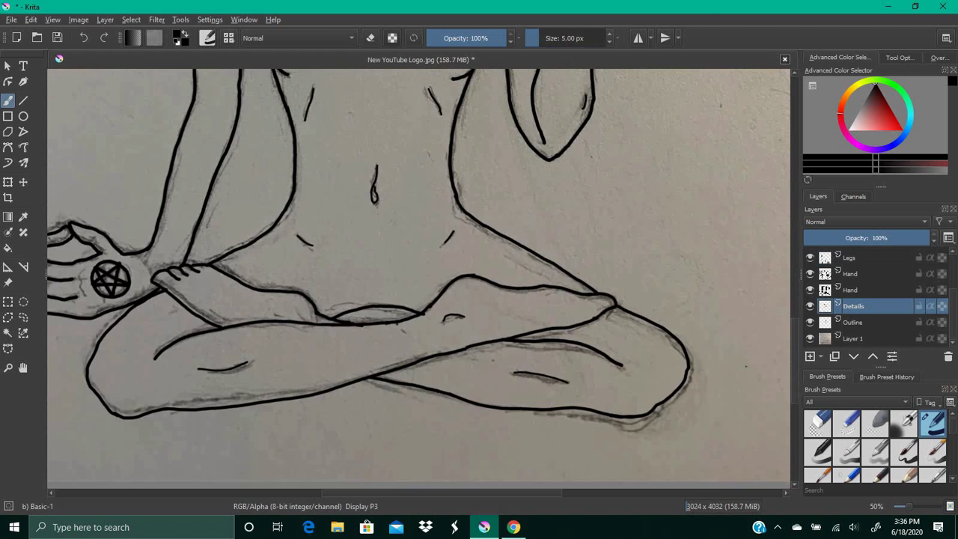
Draw the finger joint and palm crease lines on both hands, using a 3 px brush for the lowered hand.
{"action": "scroll", "coordinate": [790, 354], "scroll_direction": "up", "scroll_amount": 6}
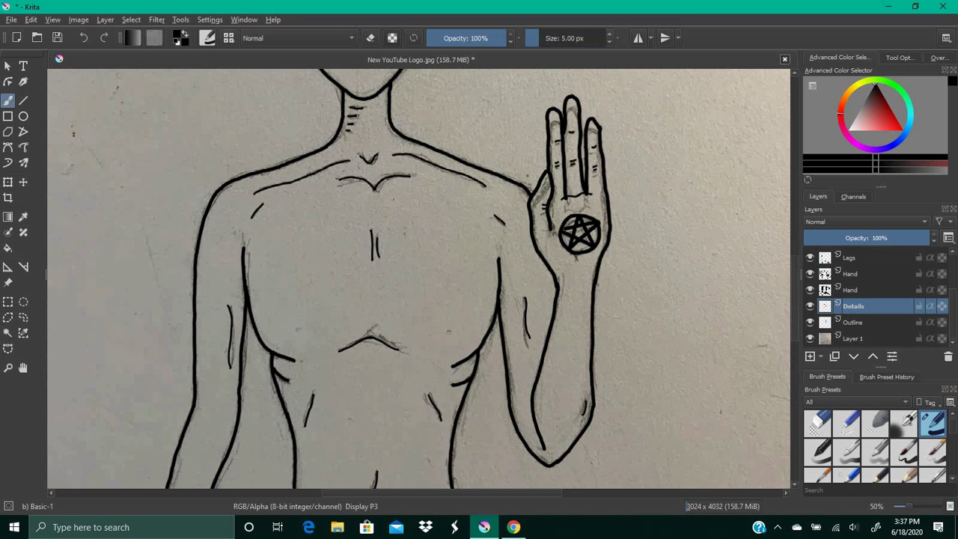
{"action": "scroll", "coordinate": [419, 277], "scroll_direction": "down", "scroll_amount": 5}
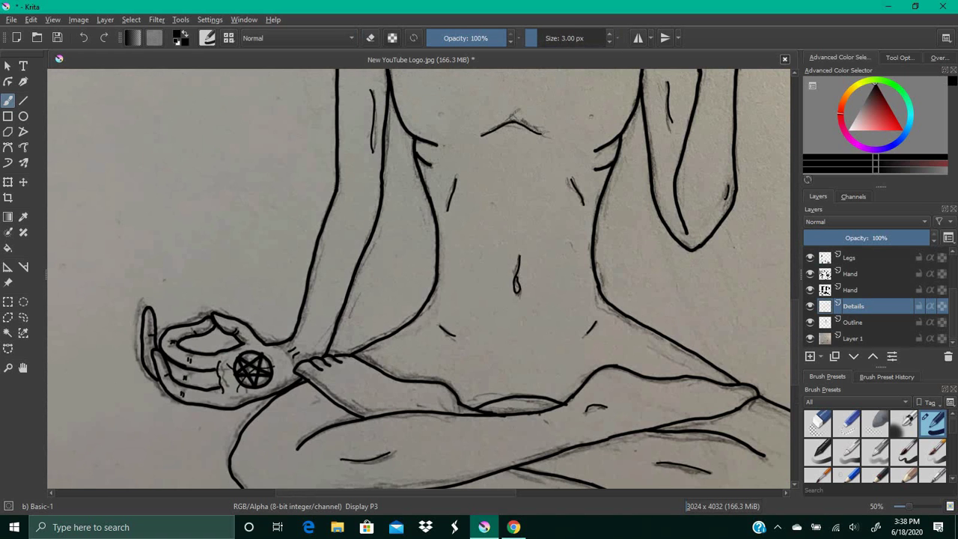
{"action": "scroll", "coordinate": [419, 277], "scroll_direction": "up", "scroll_amount": 5}
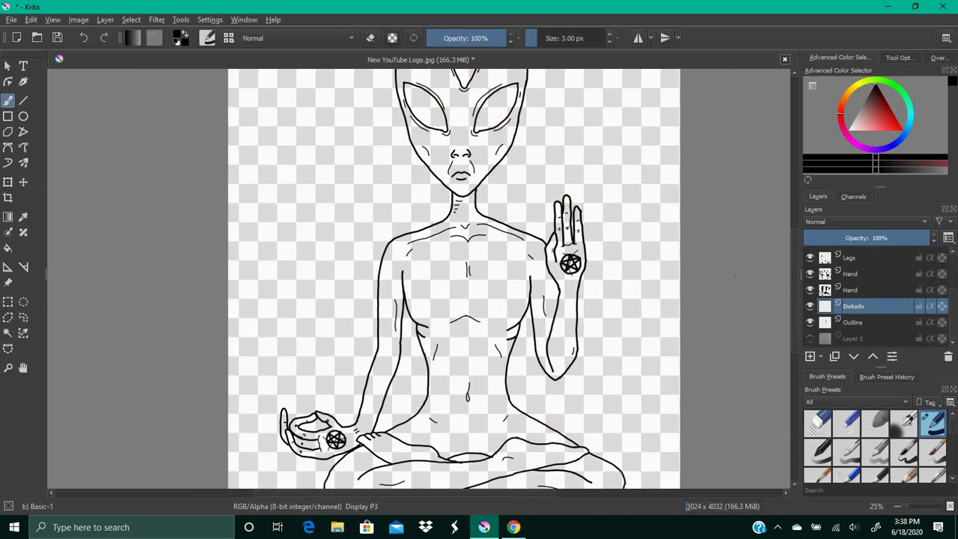
Set the foreground color to white for filling the alien.
{"action": "scroll", "coordinate": [226, 366], "scroll_direction": "down", "scroll_amount": 1}
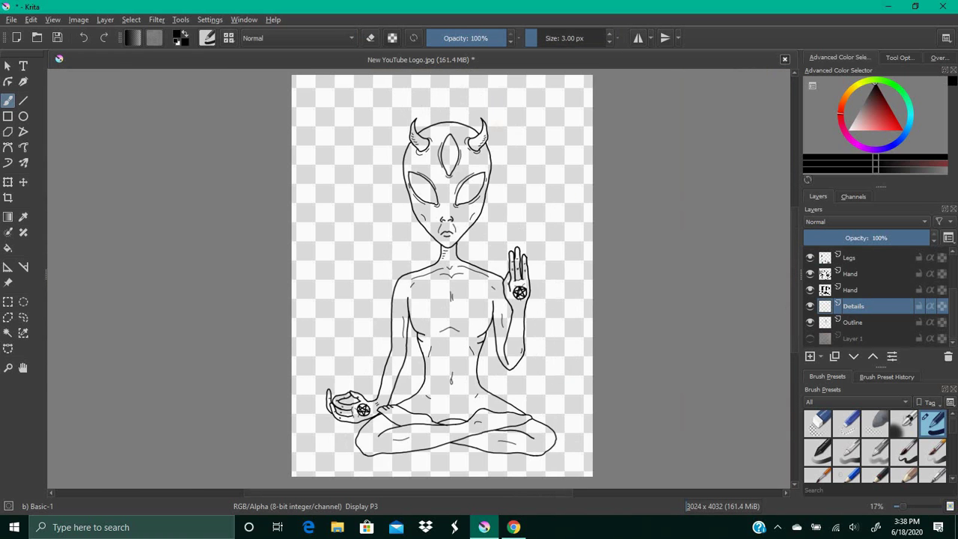
{"action": "scroll", "coordinate": [226, 366], "scroll_direction": "up", "scroll_amount": 2}
{"action": "scroll", "coordinate": [226, 366], "scroll_direction": "down", "scroll_amount": 2}
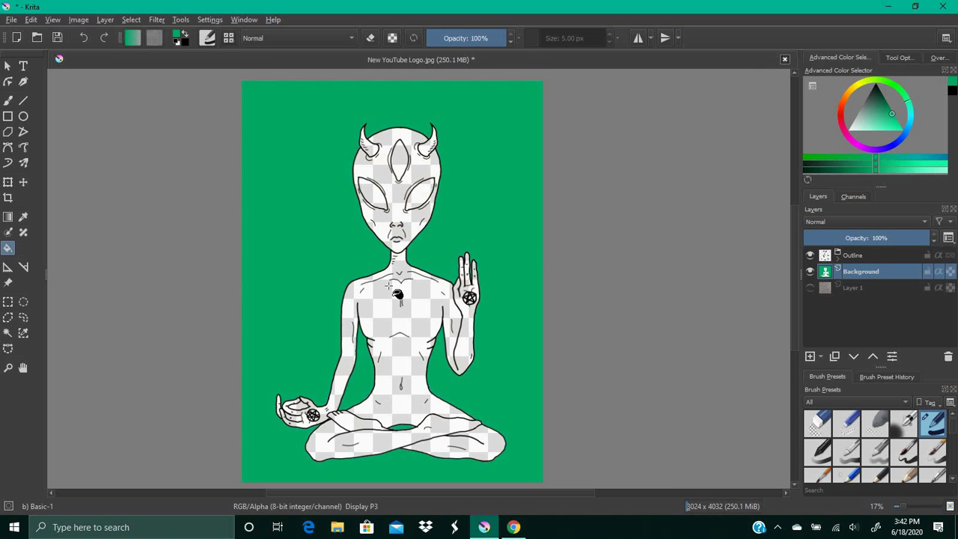
{"action": "left_click", "coordinate": [849, 131]}
Try to fill the alien's torso and arms with white on the Background layer.
{"action": "left_click", "coordinate": [405, 322]}
{"action": "left_click", "coordinate": [462, 339]}
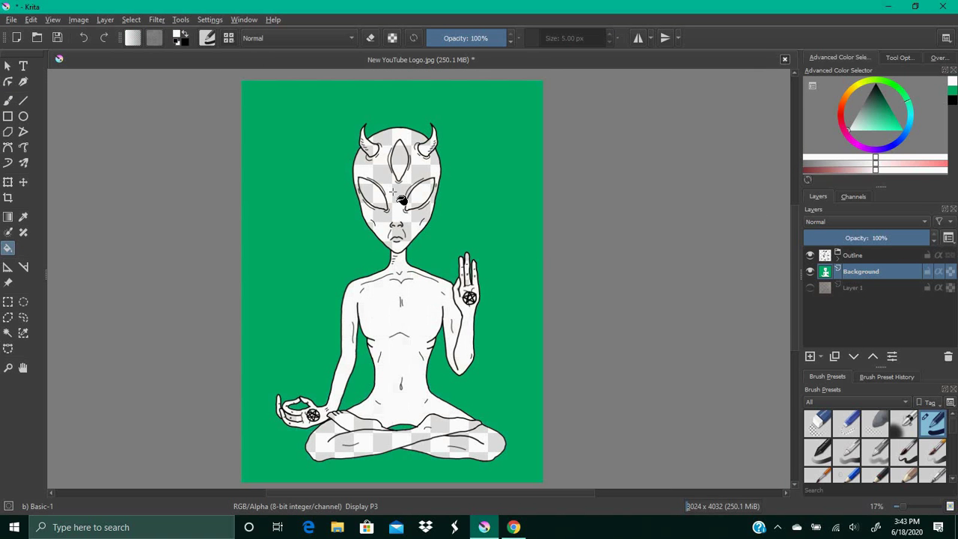
{"action": "key", "text": "ctrl+z"}
{"action": "key", "text": "ctrl+z"}
Merge the Outline layer group into a single layer.
{"action": "left_click", "coordinate": [853, 256]}
{"action": "left_click", "coordinate": [413, 186]}
{"action": "right_click", "coordinate": [869, 257]}
{"action": "left_click", "coordinate": [857, 374]}
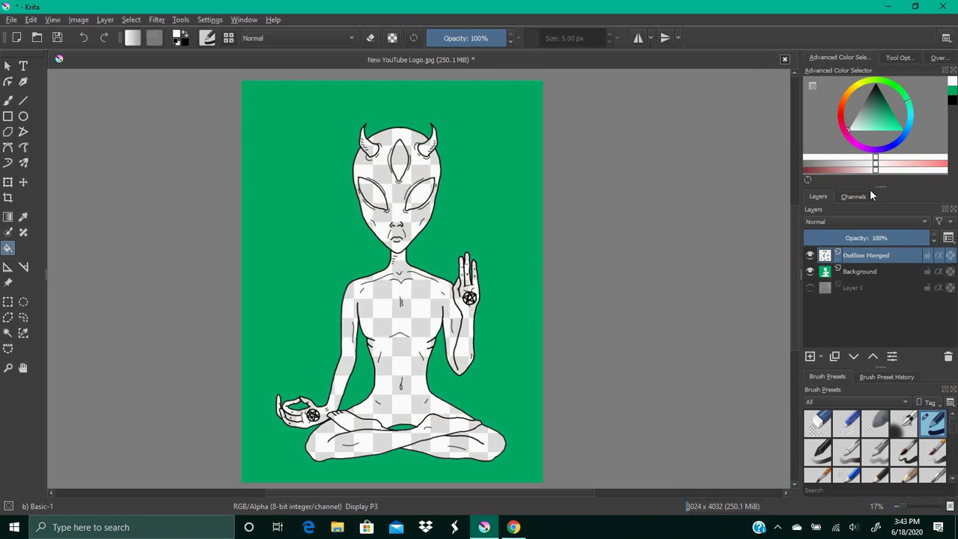
Fill the alien's head, torso and legs with white on the Outline Merged layer.
{"action": "left_click", "coordinate": [411, 202]}
{"action": "left_click", "coordinate": [406, 322]}
{"action": "left_click", "coordinate": [336, 447]}
Fill the empty gaps inside the palm pentagrams with white and save the drawing.
{"action": "scroll", "coordinate": [470, 298], "scroll_direction": "up", "scroll_amount": 6}
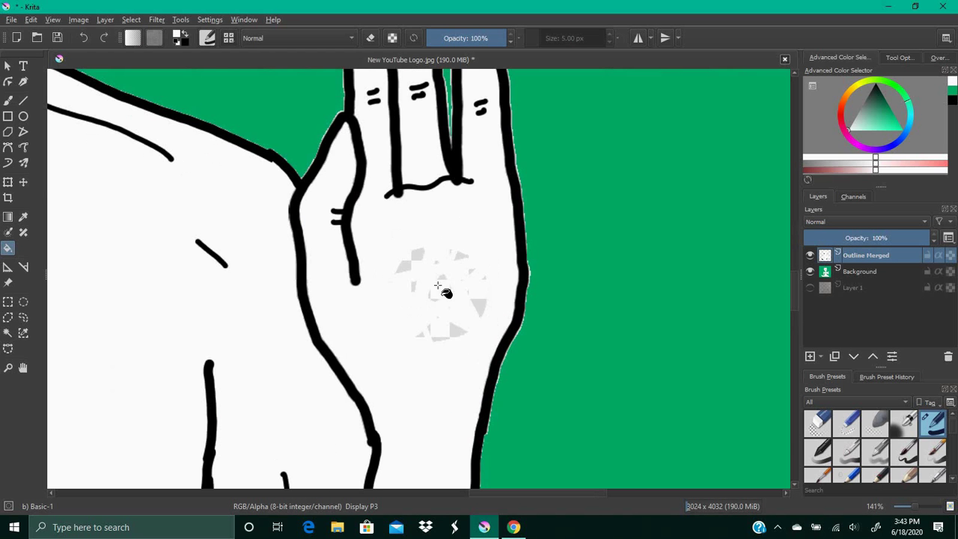
{"action": "left_click", "coordinate": [467, 259]}
{"action": "scroll", "coordinate": [449, 284], "scroll_direction": "up", "scroll_amount": 6}
{"action": "scroll", "coordinate": [435, 283], "scroll_direction": "down", "scroll_amount": 10}
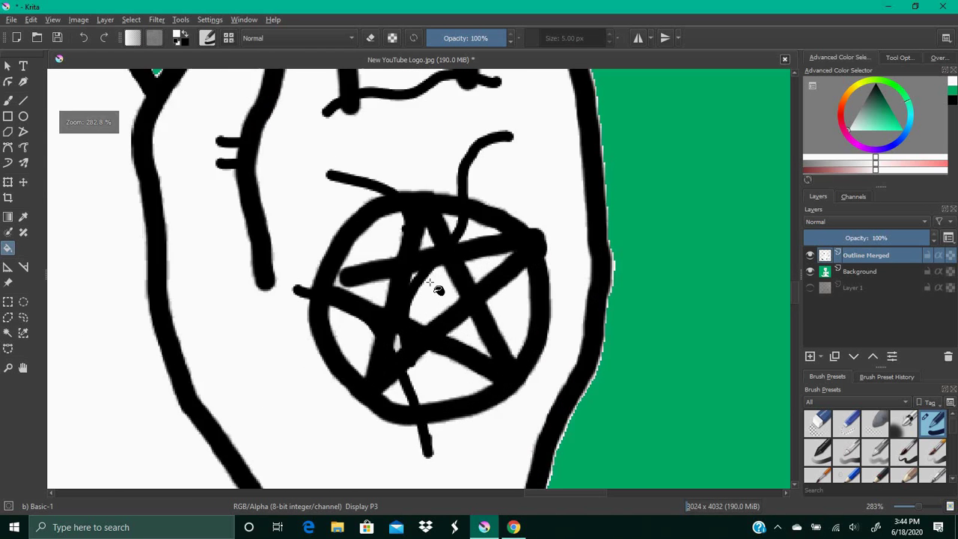
{"action": "scroll", "coordinate": [146, 404], "scroll_direction": "left", "scroll_amount": 4}
{"action": "scroll", "coordinate": [265, 395], "scroll_direction": "up", "scroll_amount": 3}
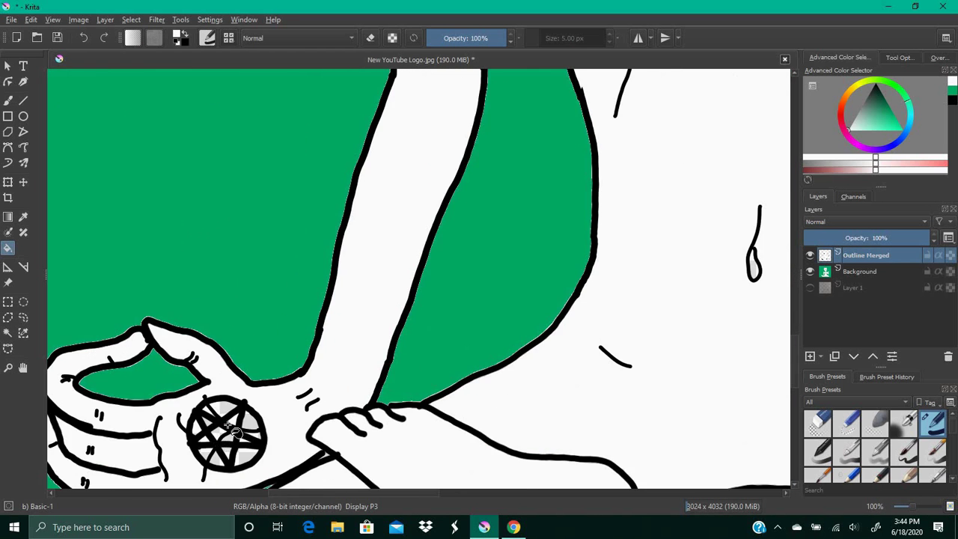
{"action": "scroll", "coordinate": [255, 423], "scroll_direction": "down", "scroll_amount": 5}
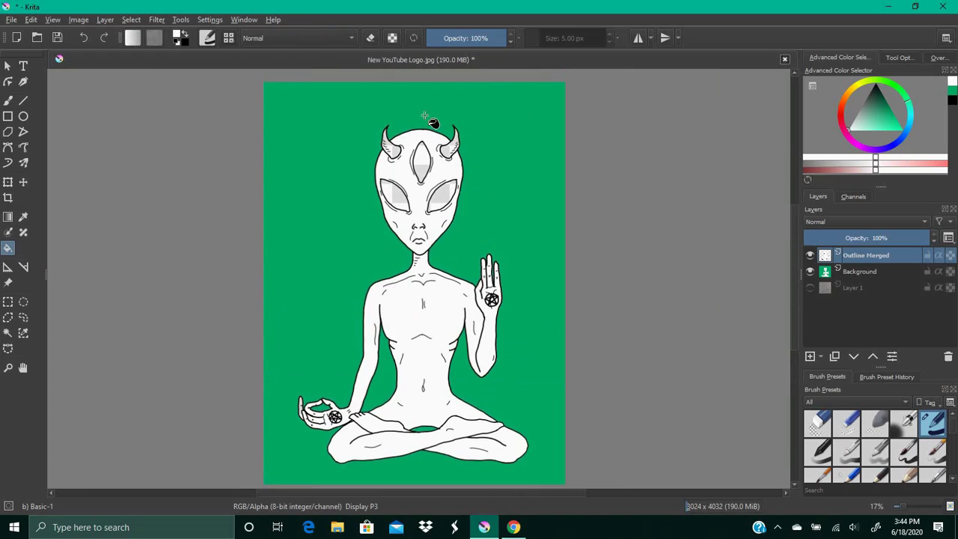
{"action": "key", "text": "ctrl+s"}
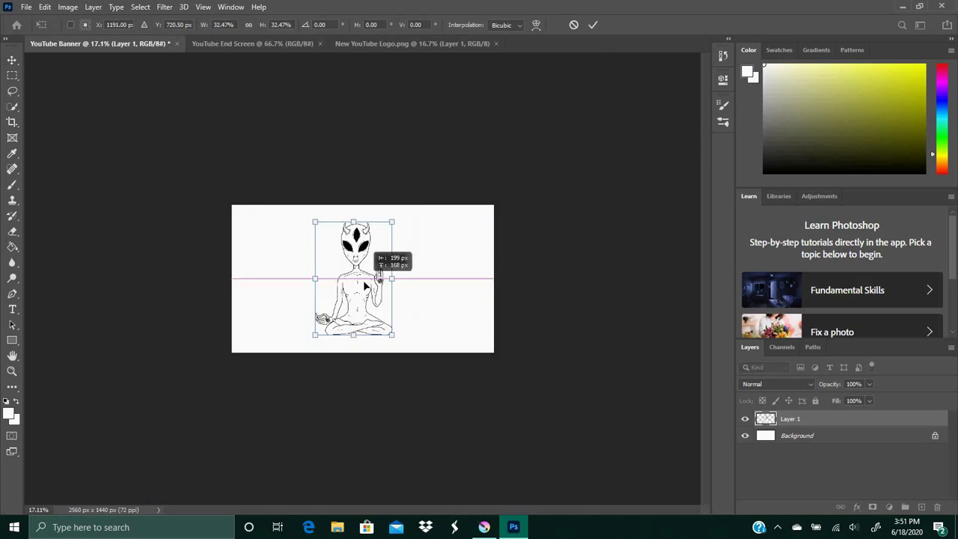
Switch to Photoshop and commit the scaled alien on the YouTube Banner, keeping it on an Alien layer above a new Background layer.
{"action": "key", "text": "Return"}
{"action": "key", "text": "ctrl+0"}
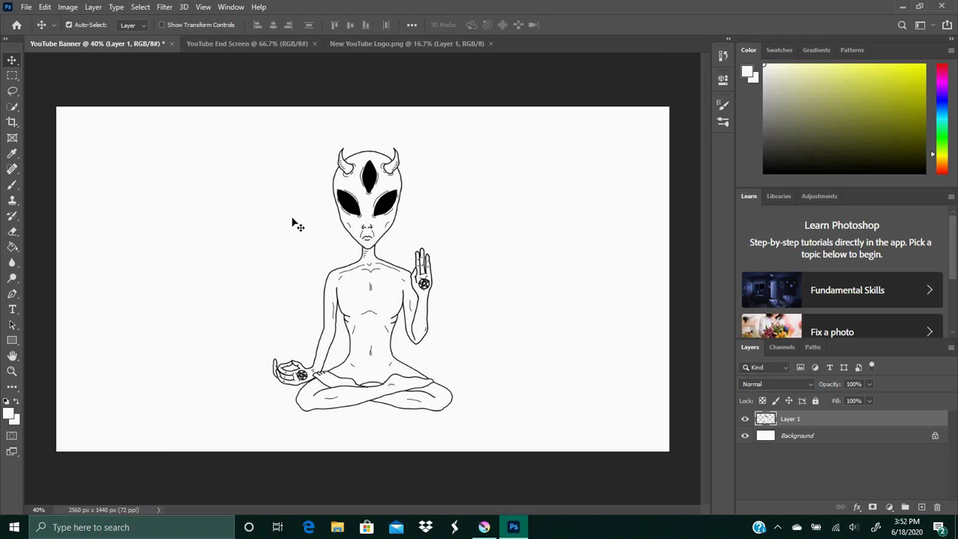
{"action": "key", "text": "ctrl+g"}
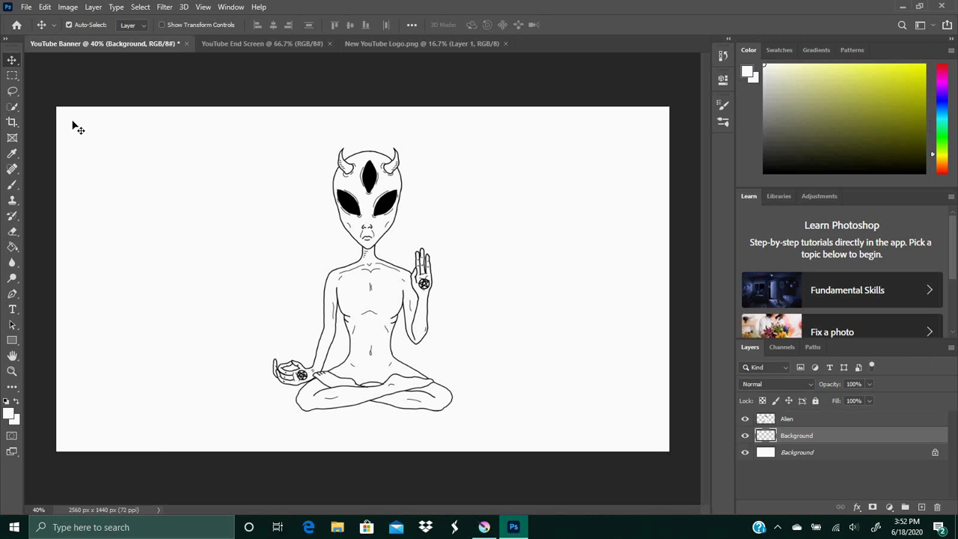
Set the foreground color to green with the copied hex code and fill the new Background layer with it.
{"action": "left_click", "coordinate": [9, 414]}
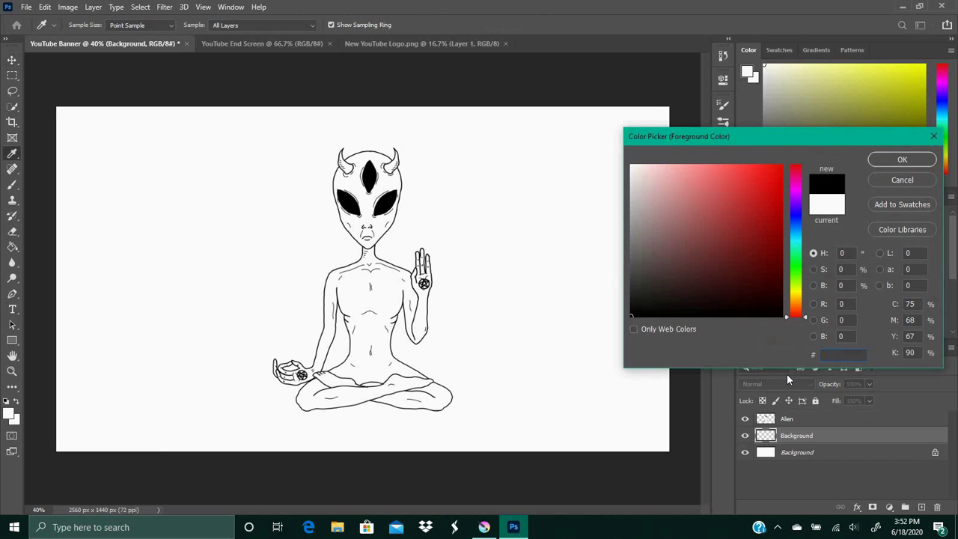
{"action": "key", "text": "ctrl+v"}
{"action": "key", "text": "Return"}
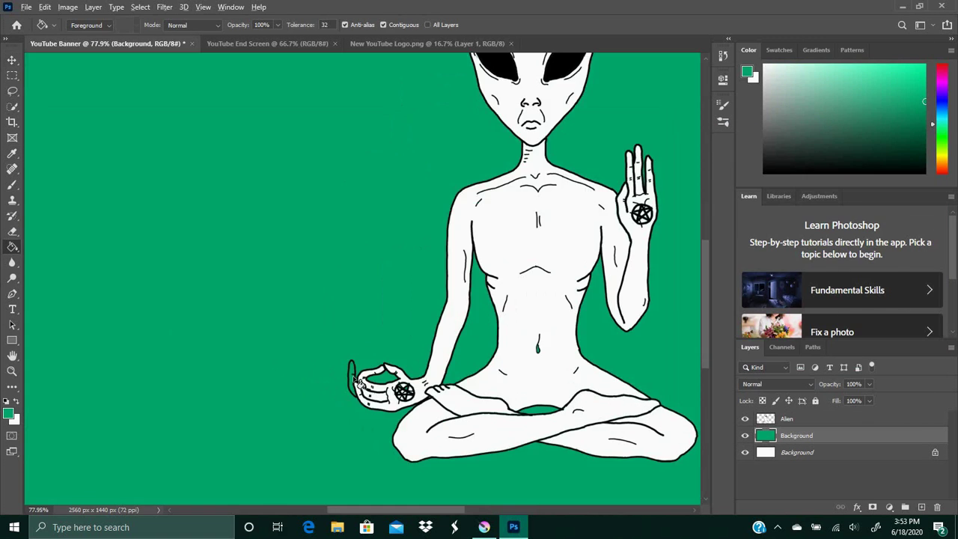
Fill the lowered hand's outer finger and the green gaps in its palm pentagram with white on the Alien layer.
{"action": "key", "text": "b"}
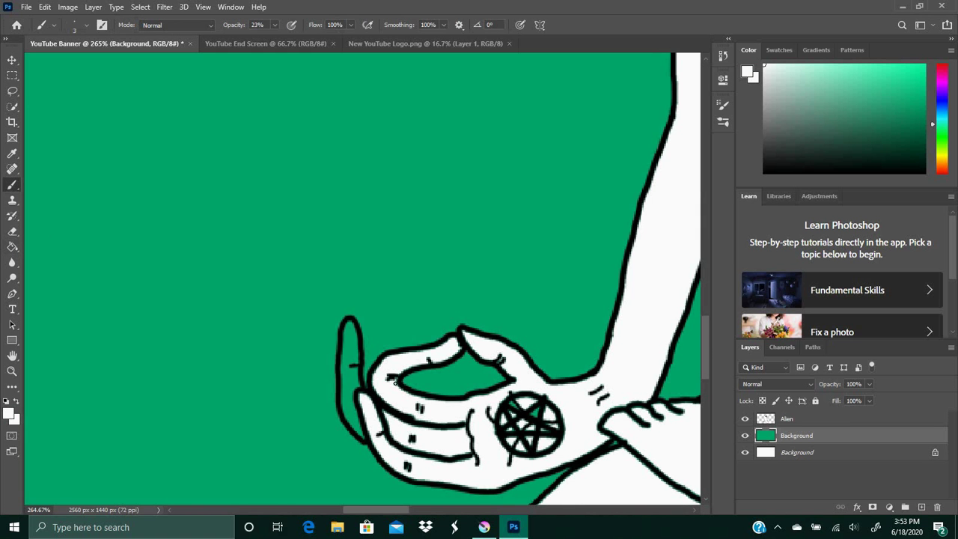
{"action": "key", "text": "alt+bracketright"}
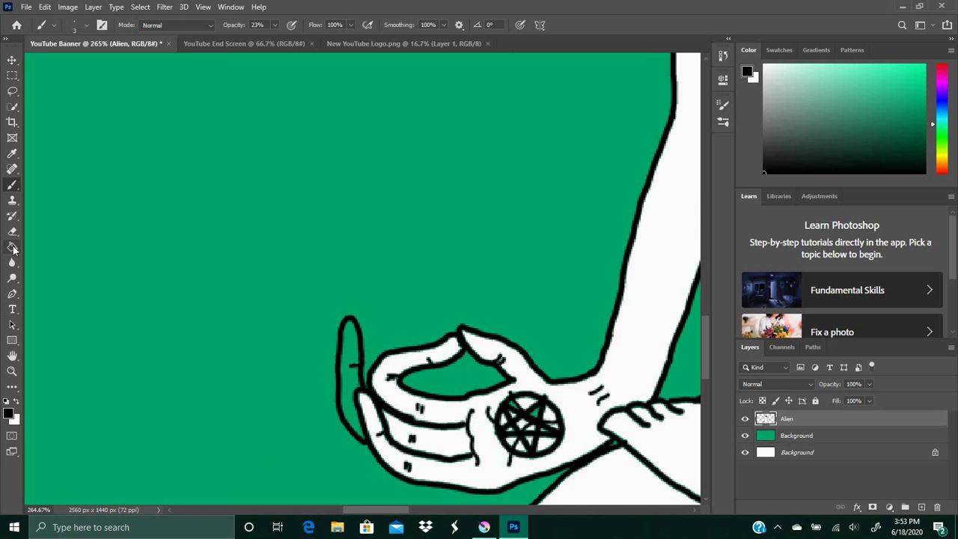
{"action": "left_click", "coordinate": [13, 250]}
{"action": "left_click", "coordinate": [764, 65]}
{"action": "left_click", "coordinate": [350, 389]}
{"action": "left_click", "coordinate": [517, 422]}
{"action": "key", "text": "ctrl+z"}
{"action": "scroll", "coordinate": [534, 441], "scroll_direction": "up", "scroll_amount": 8}
{"action": "left_click", "coordinate": [515, 387]}
{"action": "scroll", "coordinate": [462, 419], "scroll_direction": "down", "scroll_amount": 10}
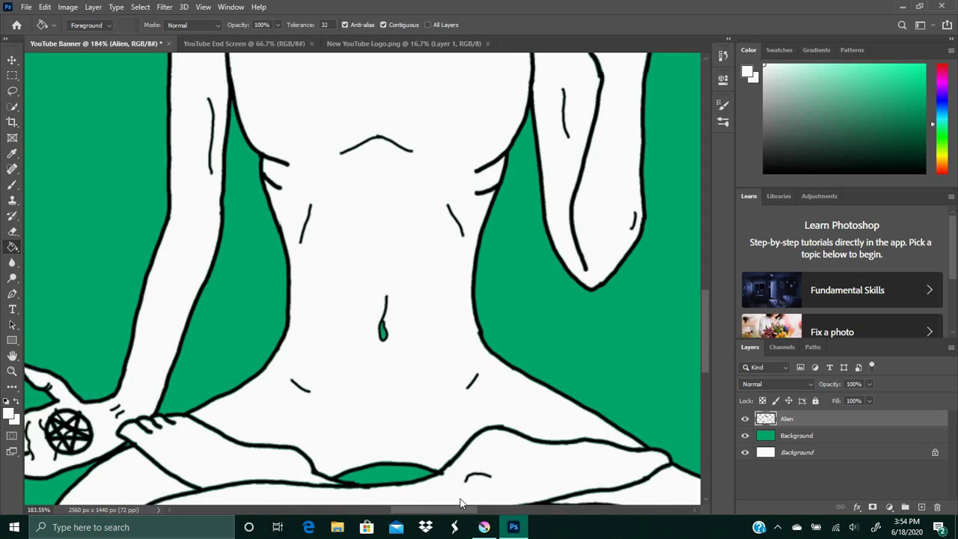
Fill the navel and the remaining green gaps in the alien's body with white.
{"action": "left_click_drag", "start_coordinate": [460, 509], "coordinate": [470, 509]}
{"action": "left_click", "coordinate": [308, 332]}
{"action": "scroll", "coordinate": [545, 214], "scroll_direction": "up", "scroll_amount": 10}
{"action": "scroll", "coordinate": [515, 225], "scroll_direction": "down", "scroll_amount": 15}
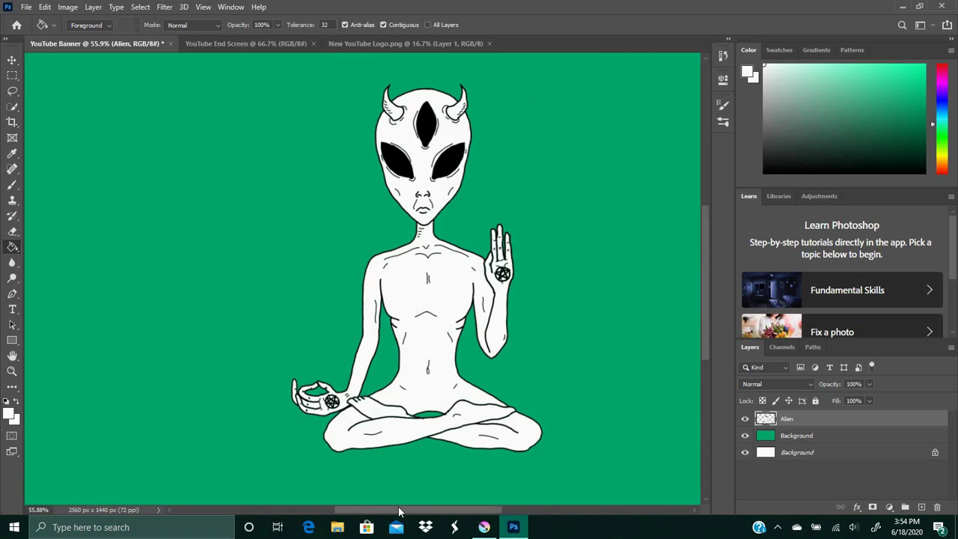
{"action": "scroll", "coordinate": [363, 278], "scroll_direction": "down", "scroll_amount": 4}
{"action": "scroll", "coordinate": [363, 278], "scroll_direction": "up", "scroll_amount": 3}
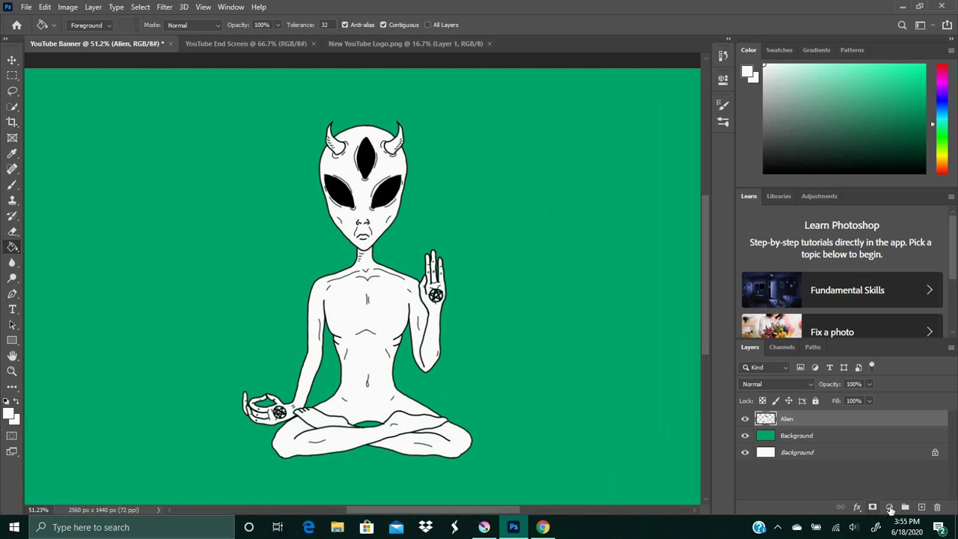
Add a layer named Space above the green Background layer and set the brush opacity to 100%.
{"action": "left_click", "coordinate": [832, 436]}
{"action": "left_click", "coordinate": [921, 508]}
{"action": "double_click", "coordinate": [795, 436]}
{"action": "type", "text": "Space"}
{"action": "key", "text": "Return"}
{"action": "left_click", "coordinate": [13, 185]}
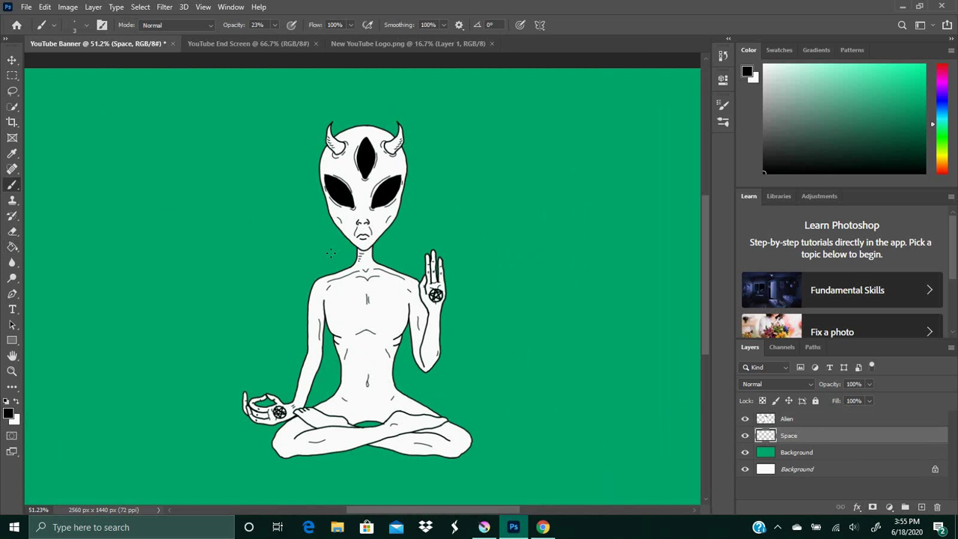
{"action": "key", "text": "0"}
Place the white text SICK in 150 pt Showcard Gothic beside the alien.
{"action": "scroll", "coordinate": [380, 231], "scroll_direction": "down", "scroll_amount": 1}
{"action": "key", "text": "t"}
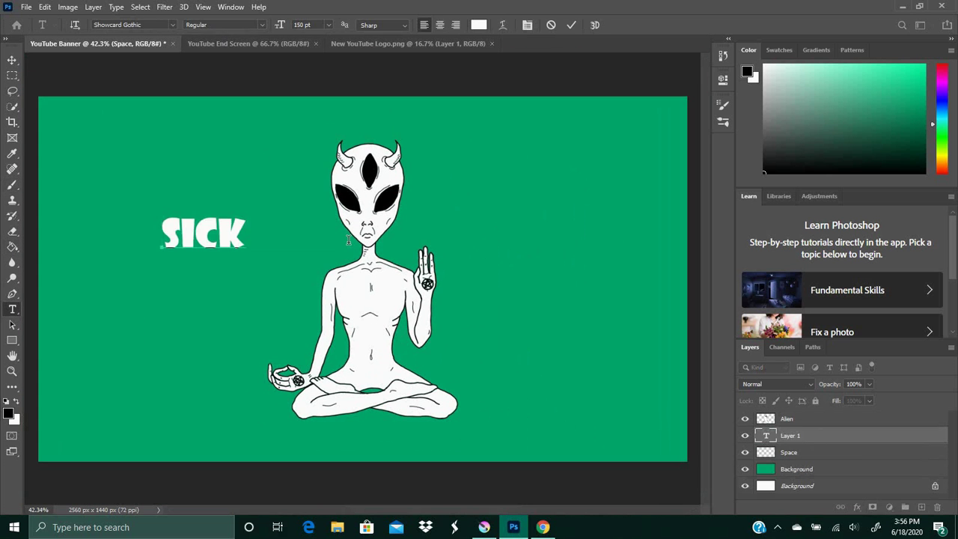
{"action": "left_click_drag", "start_coordinate": [221, 237], "coordinate": [184, 277]}
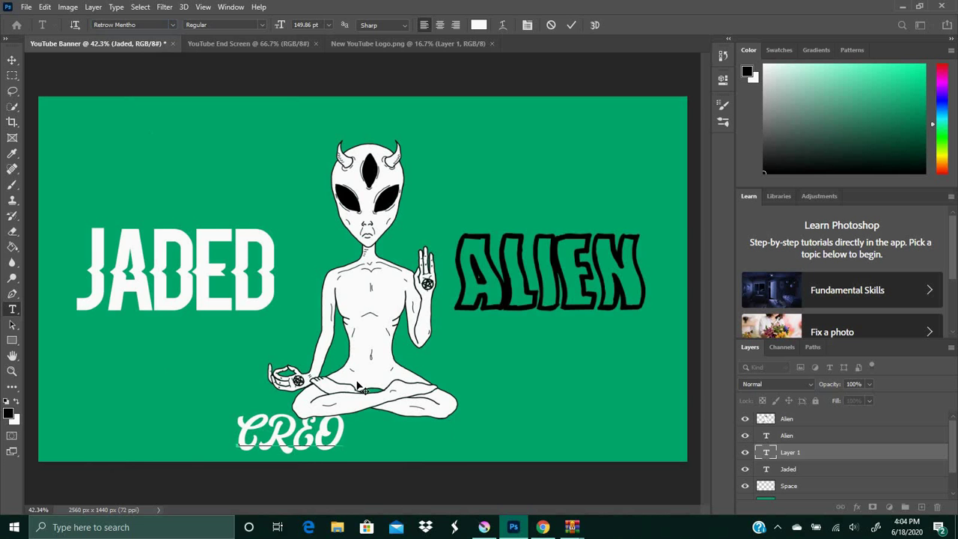
Complete the tagline as CREO QUIA ABSURDUM EST and move it to span the banner below the alien.
{"action": "type", "text": "QUIA ABSURDUM EST"}
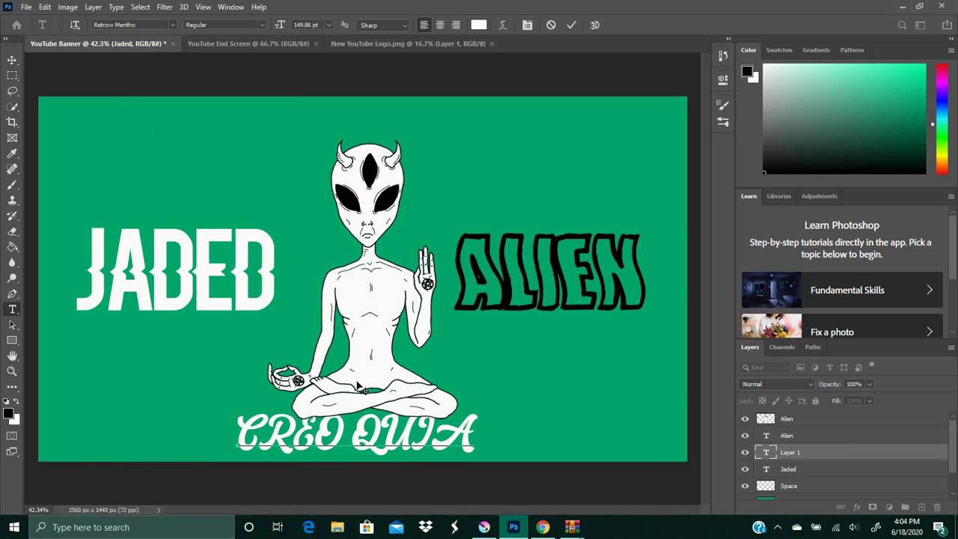
{"action": "left_click", "coordinate": [12, 60]}
{"action": "left_click_drag", "start_coordinate": [432, 430], "coordinate": [251, 435]}
{"action": "left_click", "coordinate": [374, 483]}
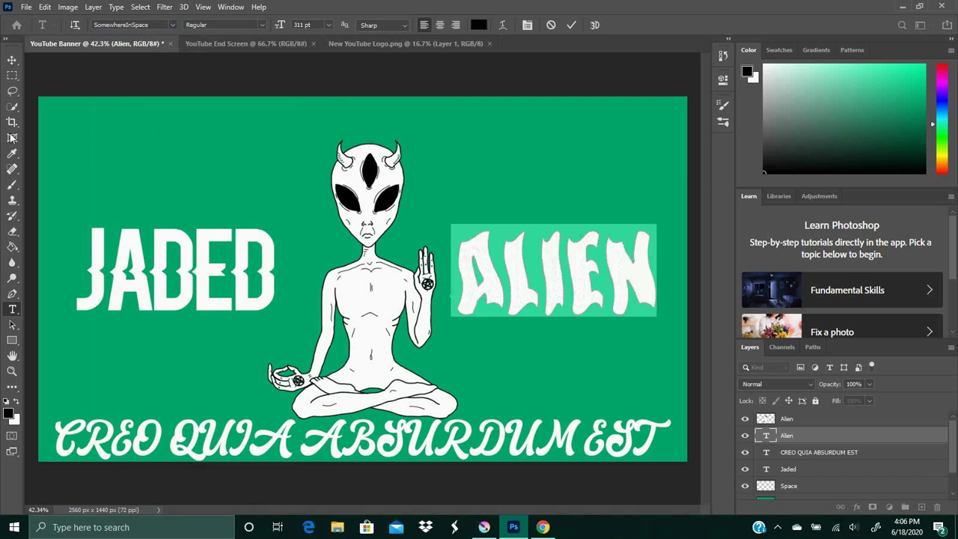
Retype the tagline in mixed case as "Creo Quia Absurdum Est" and centre it beneath the alien.
{"action": "left_click", "coordinate": [180, 72]}
{"action": "left_click", "coordinate": [575, 434]}
{"action": "key", "text": "ctrl+a"}
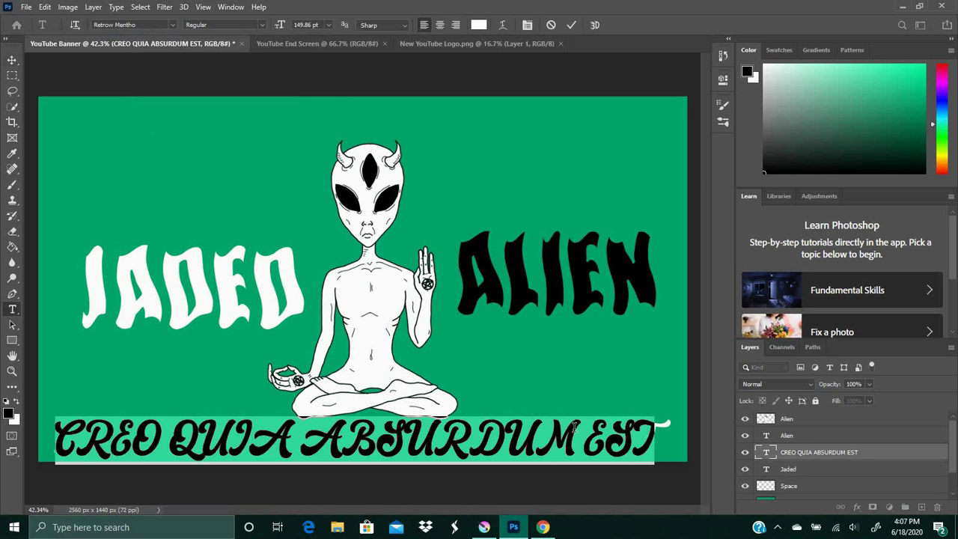
{"action": "type", "text": "Creo Quia Asburd"}
{"action": "key", "text": "BackSpace"}
{"action": "key", "text": "BackSpace"}
{"action": "key", "text": "BackSpace"}
{"action": "key", "text": "BackSpace"}
{"action": "key", "text": "BackSpace"}
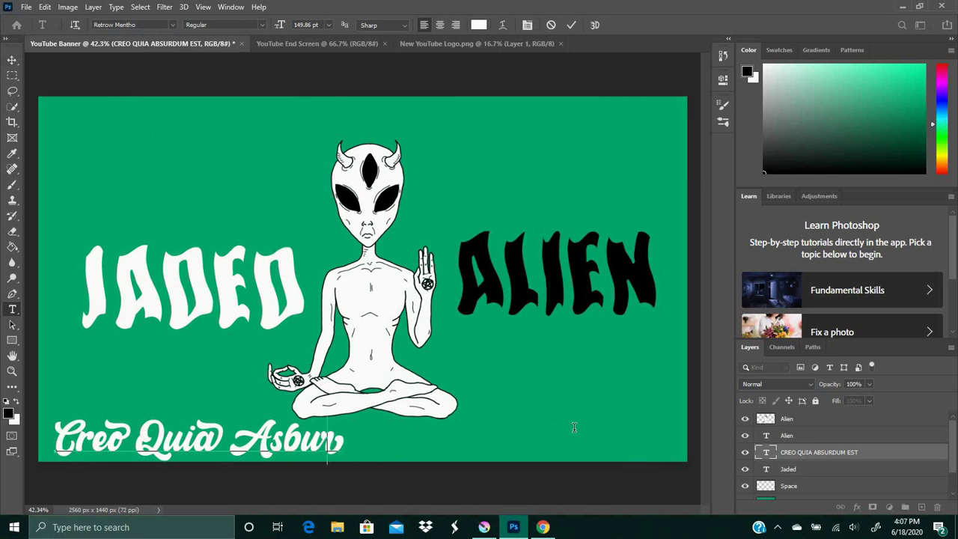
{"action": "type", "text": "bsurdum Est"}
{"action": "left_click", "coordinate": [12, 60]}
{"action": "left_click_drag", "start_coordinate": [157, 442], "coordinate": [253, 444]}
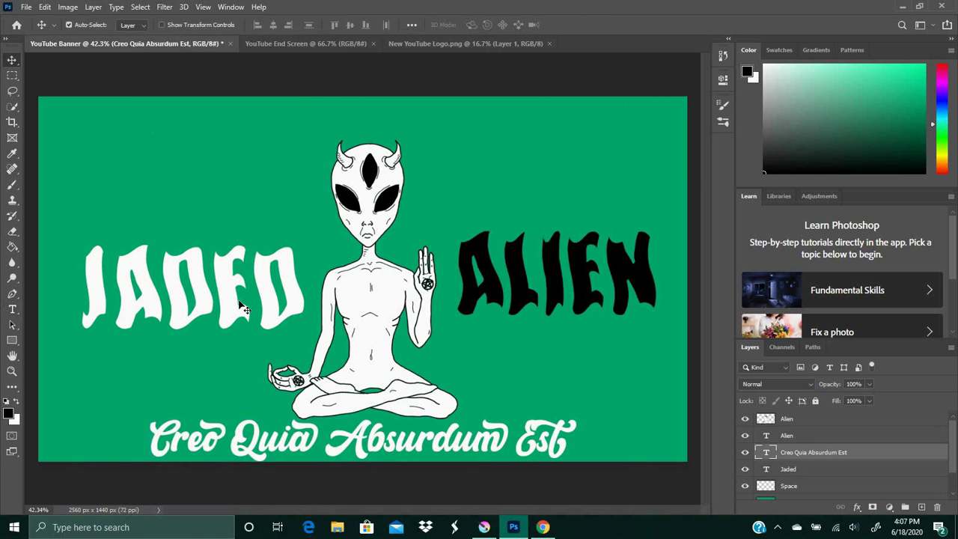
Try to recolor the tagline text black.
{"action": "left_click", "coordinate": [12, 309]}
{"action": "triple_click", "coordinate": [362, 442]}
{"action": "left_click", "coordinate": [479, 25]}
{"action": "left_click", "coordinate": [782, 319]}
{"action": "left_click", "coordinate": [902, 158]}
{"action": "key", "text": "BackSpace"}
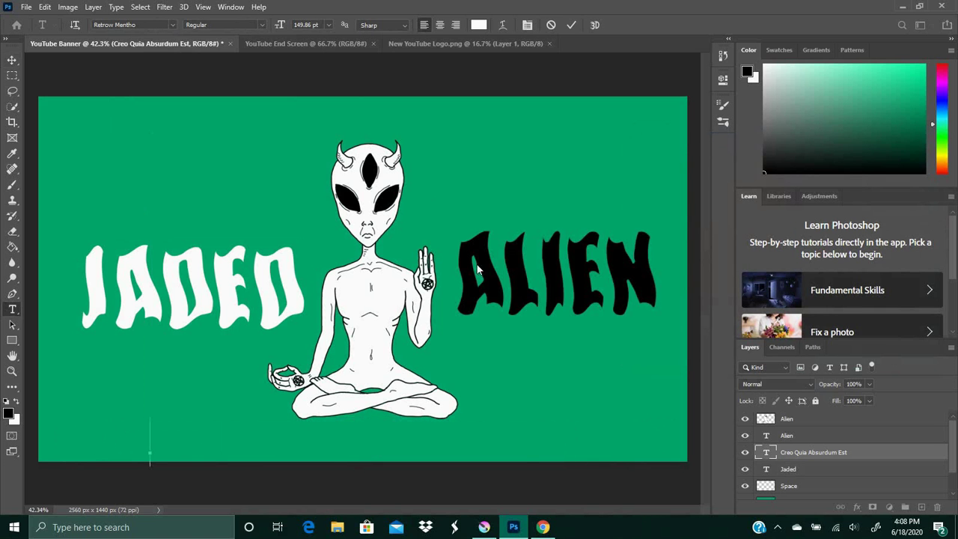
{"action": "left_click", "coordinate": [12, 60]}
{"action": "key", "text": "ctrl+z"}
Change the color of the whole "Creo Quia Absurdum Est" tagline to black.
{"action": "left_click", "coordinate": [12, 309]}
{"action": "triple_click", "coordinate": [362, 441]}
{"action": "left_click", "coordinate": [479, 25]}
{"action": "left_click", "coordinate": [783, 319]}
{"action": "left_click", "coordinate": [902, 158]}
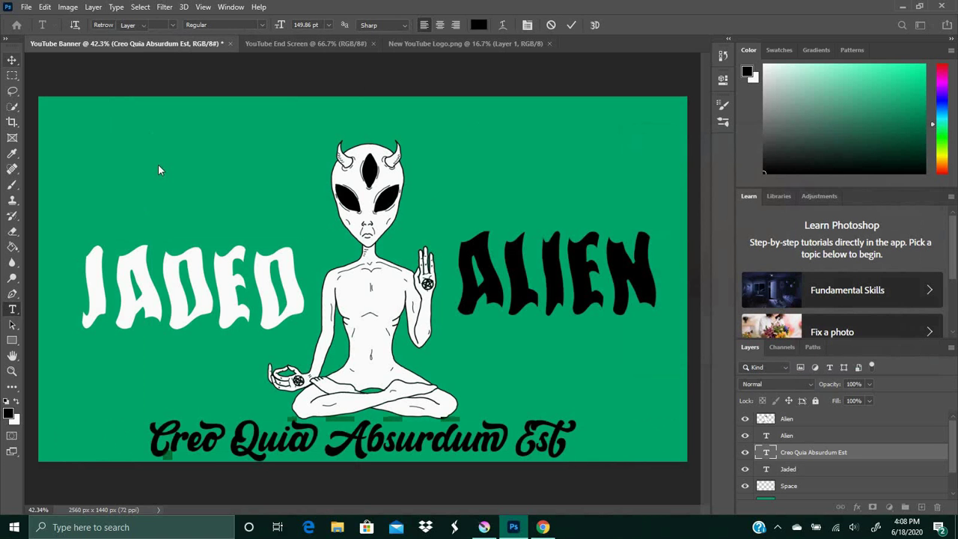
Move the alien slightly up so its legs clear the tagline.
{"action": "left_click", "coordinate": [12, 60]}
{"action": "left_click_drag", "start_coordinate": [377, 365], "coordinate": [376, 373]}
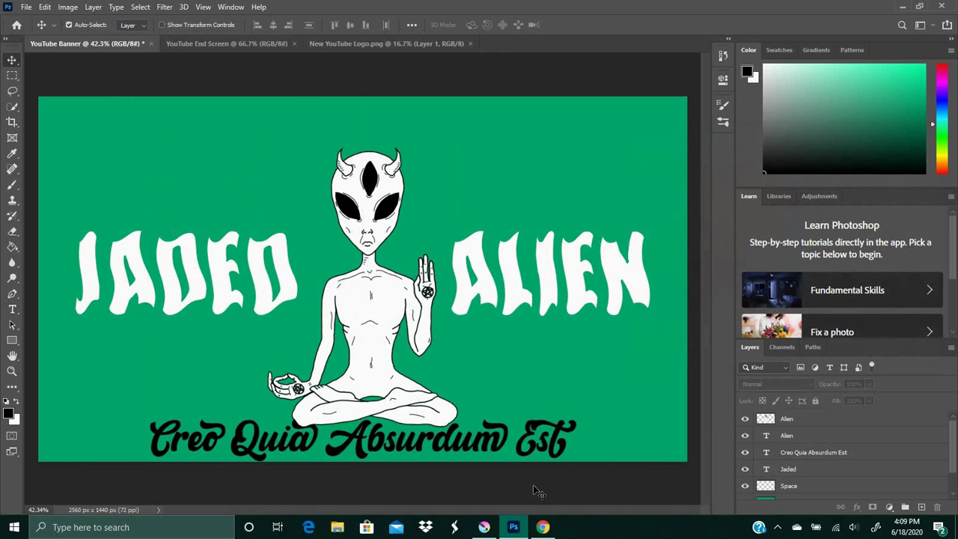
{"action": "left_click_drag", "start_coordinate": [376, 365], "coordinate": [377, 352]}
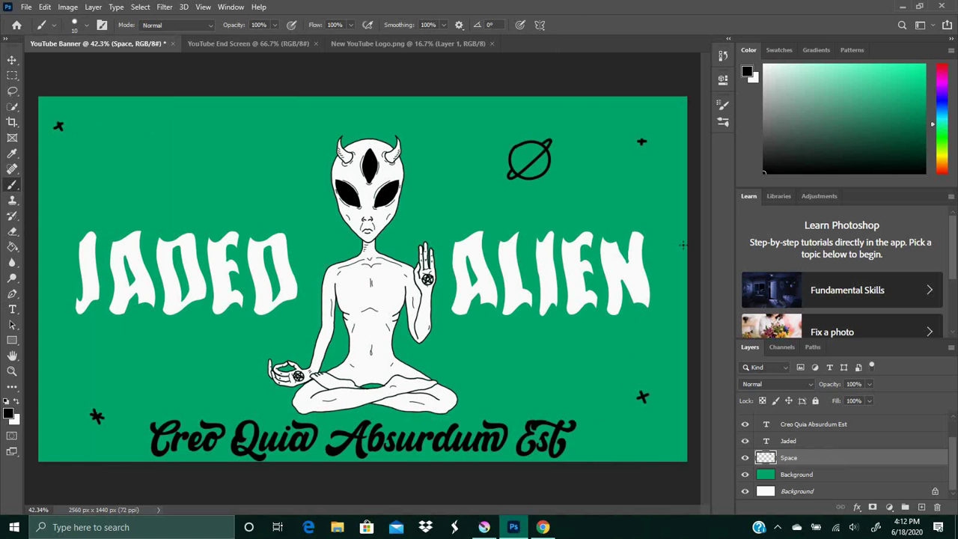
Try to sketch a space doodle below the word JADED on the Space layer.
{"action": "mouse_move", "coordinate": [209, 351]}
{"action": "left_mouse_down"}
{"action": "mouse_move", "coordinate": [236, 373]}
{"action": "mouse_move", "coordinate": [216, 349]}
{"action": "left_mouse_up"}
{"action": "key", "text": "ctrl+z"}
{"action": "key", "text": "ctrl+z"}
{"action": "mouse_move", "coordinate": [215, 346]}
{"action": "left_mouse_down"}
{"action": "mouse_move", "coordinate": [233, 359]}
{"action": "mouse_move", "coordinate": [222, 350]}
{"action": "left_mouse_up"}
{"action": "key", "text": "ctrl+z"}
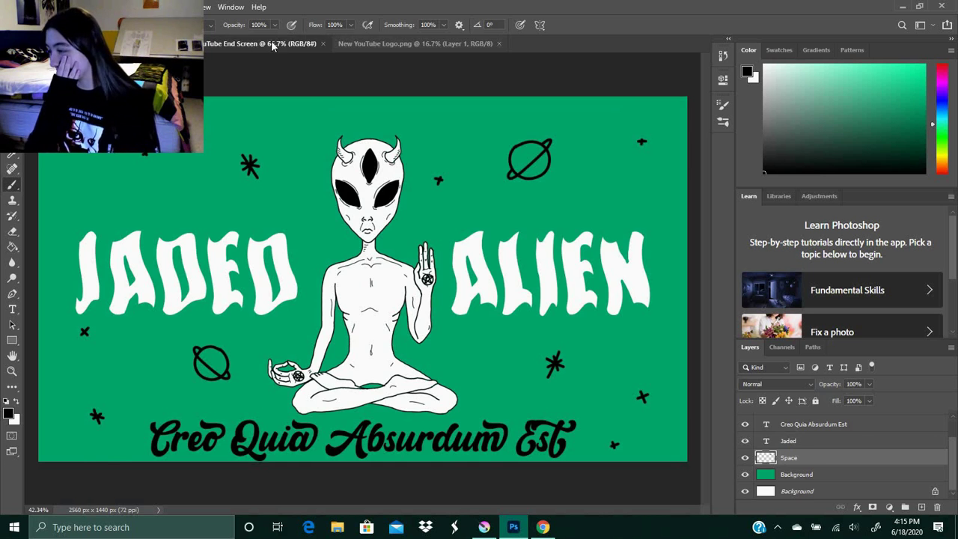
In the YouTube End Screen document, erase the leftover shoulder area beside the hand with a larger hard eraser at 100% opacity.
{"action": "left_click", "coordinate": [247, 43]}
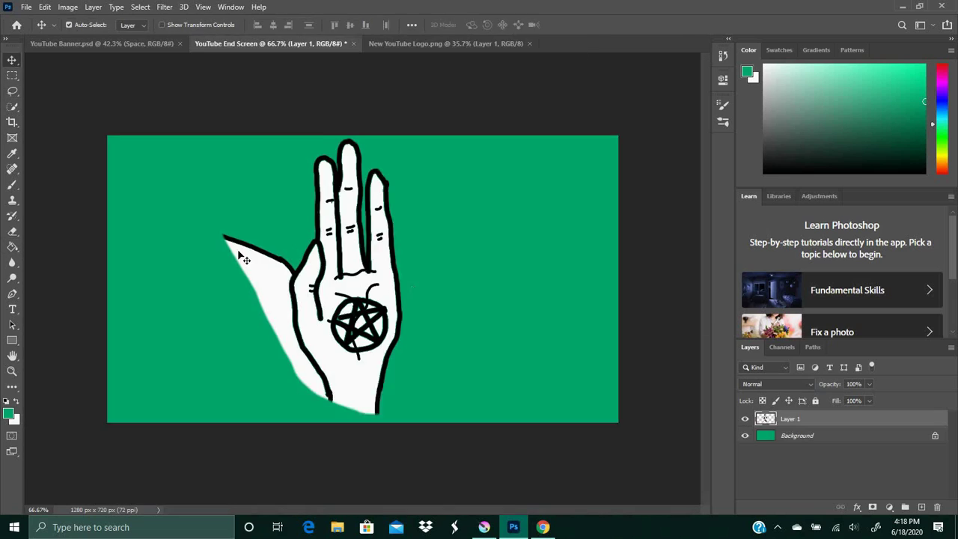
{"action": "scroll", "coordinate": [204, 225], "scroll_direction": "up", "scroll_amount": 2}
{"action": "left_click_drag", "start_coordinate": [221, 254], "coordinate": [204, 220]}
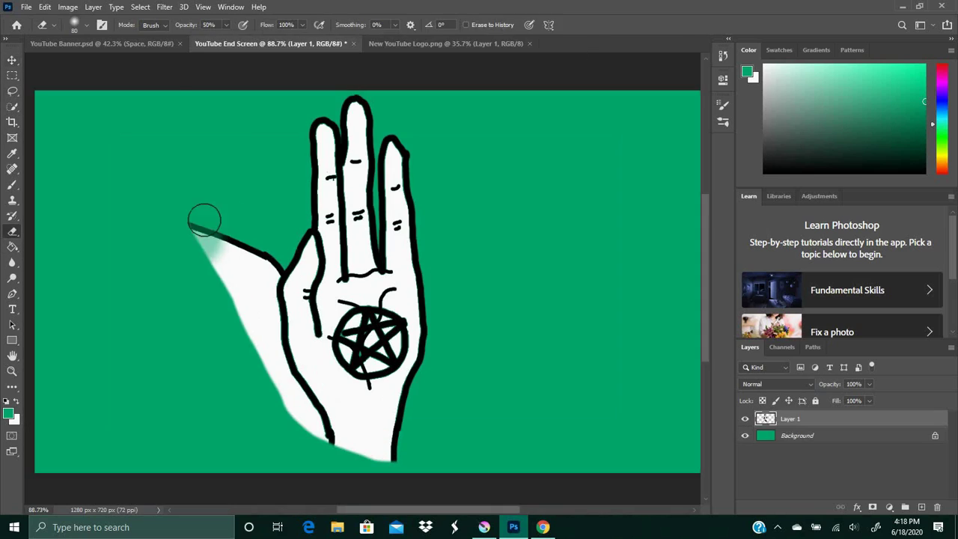
{"action": "left_click", "coordinate": [226, 25]}
{"action": "left_click_drag", "start_coordinate": [228, 40], "coordinate": [259, 41]}
{"action": "left_click", "coordinate": [87, 24]}
{"action": "left_click", "coordinate": [85, 186]}
{"action": "key", "text": "bracketright"}
{"action": "key", "text": "bracketright"}
{"action": "mouse_move", "coordinate": [197, 233]}
{"action": "left_mouse_down"}
{"action": "mouse_move", "coordinate": [236, 317]}
{"action": "mouse_move", "coordinate": [257, 257]}
{"action": "mouse_move", "coordinate": [266, 355]}
{"action": "left_mouse_up"}
Trim the white remnants along the hand's outer outline and straighten the wrist edge with a 35 px eraser.
{"action": "key", "text": "bracketleft"}
{"action": "key", "text": "bracketleft"}
{"action": "key", "text": "bracketleft"}
{"action": "key", "text": "bracketleft"}
{"action": "key", "text": "bracketleft"}
{"action": "key", "text": "bracketleft"}
{"action": "key", "text": "bracketleft"}
{"action": "key", "text": "bracketleft"}
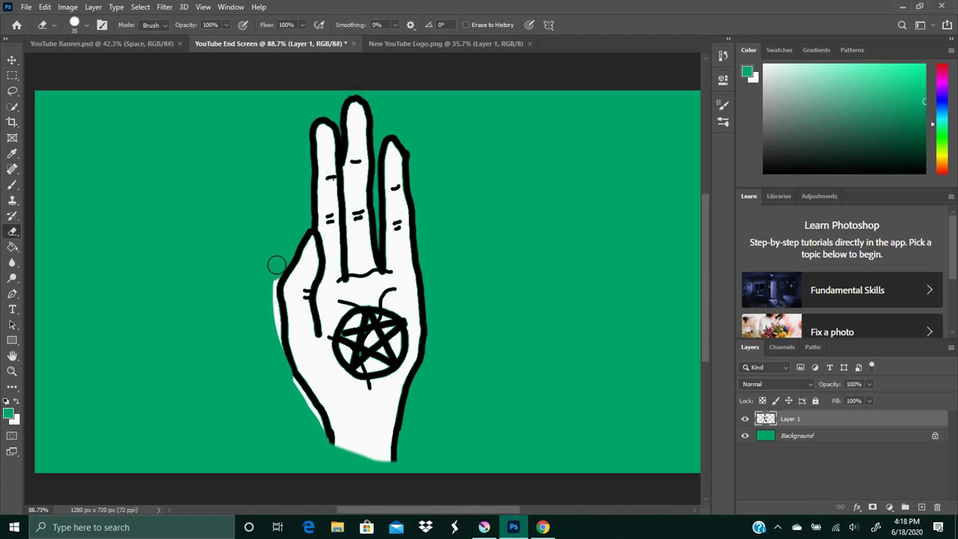
{"action": "left_click_drag", "start_coordinate": [276, 265], "coordinate": [274, 344]}
{"action": "mouse_move", "coordinate": [287, 381]}
{"action": "left_mouse_down"}
{"action": "mouse_move", "coordinate": [318, 433]}
{"action": "mouse_move", "coordinate": [411, 454]}
{"action": "left_mouse_up"}
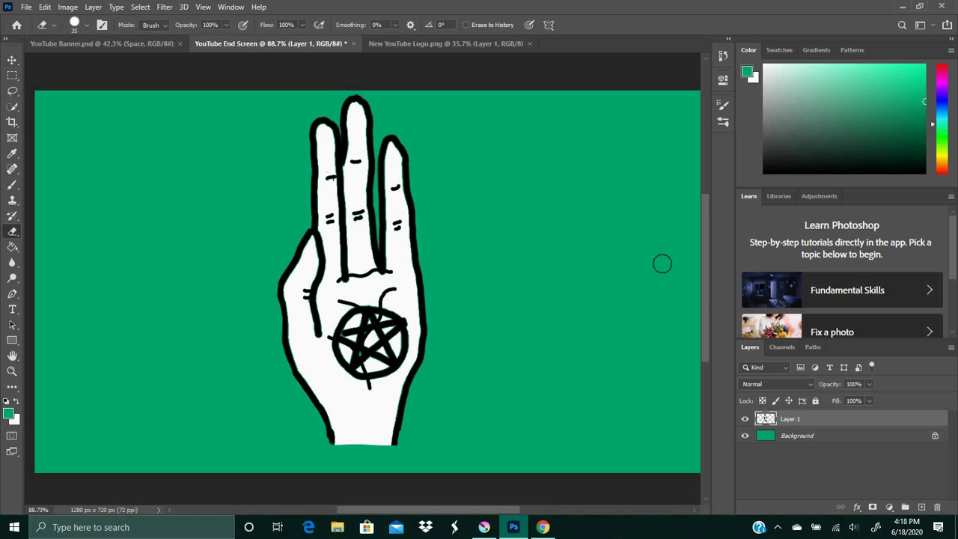
Sample the hand's white and fill the leftover green gaps inside the palm pentagram and the finger with it.
{"action": "key", "text": "b"}
{"action": "left_click", "coordinate": [329, 367], "text": "alt"}
{"action": "scroll", "coordinate": [342, 360], "scroll_direction": "up", "scroll_amount": 1}
{"action": "scroll", "coordinate": [342, 360], "scroll_direction": "down", "scroll_amount": 2}
{"action": "scroll", "coordinate": [343, 359], "scroll_direction": "up", "scroll_amount": 1}
{"action": "scroll", "coordinate": [343, 359], "scroll_direction": "up", "scroll_amount": 9}
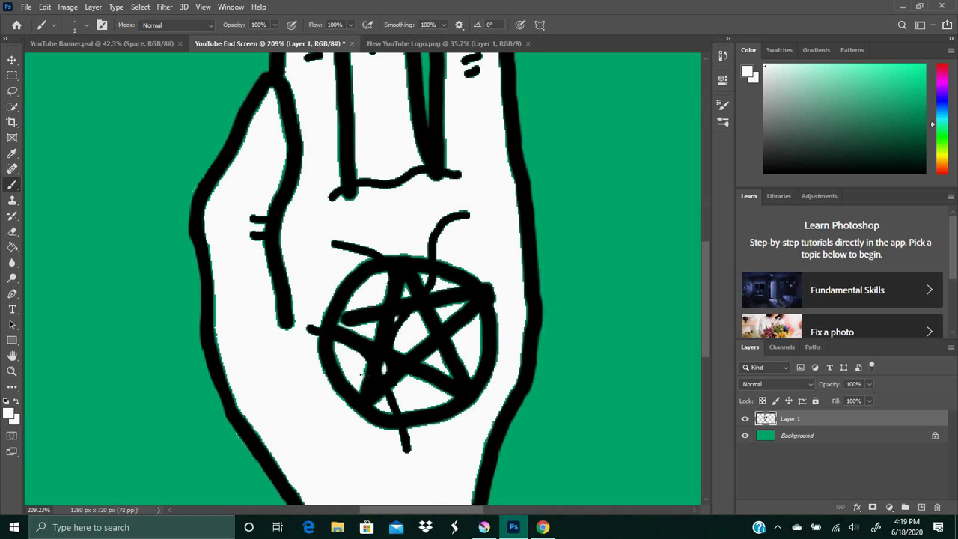
{"action": "scroll", "coordinate": [365, 370], "scroll_direction": "up", "scroll_amount": 1}
{"action": "key", "text": "g"}
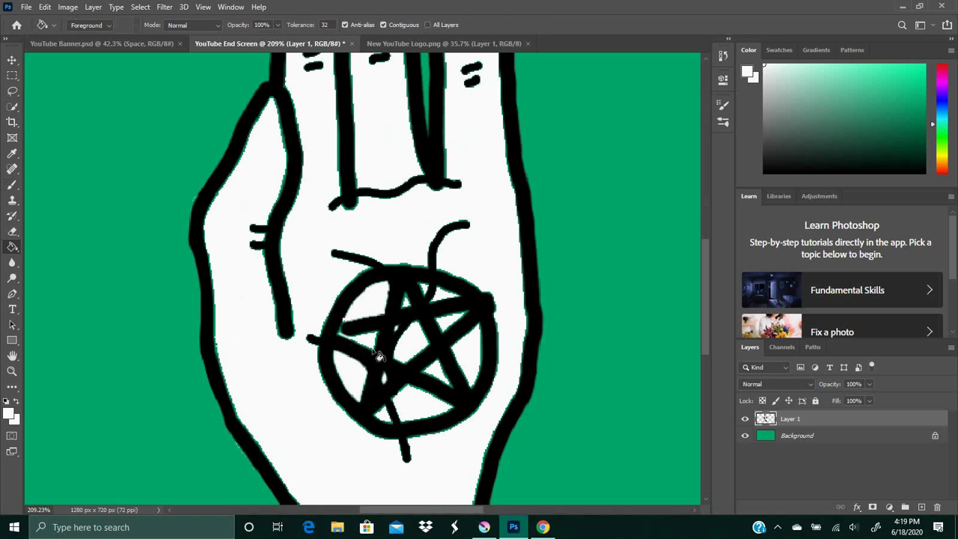
{"action": "left_click", "coordinate": [444, 376]}
{"action": "left_click", "coordinate": [427, 407]}
{"action": "left_click", "coordinate": [385, 417]}
{"action": "left_click", "coordinate": [452, 320]}
{"action": "left_click", "coordinate": [478, 350]}
{"action": "left_click_drag", "start_coordinate": [706, 284], "coordinate": [709, 204]}
{"action": "left_click", "coordinate": [323, 277]}
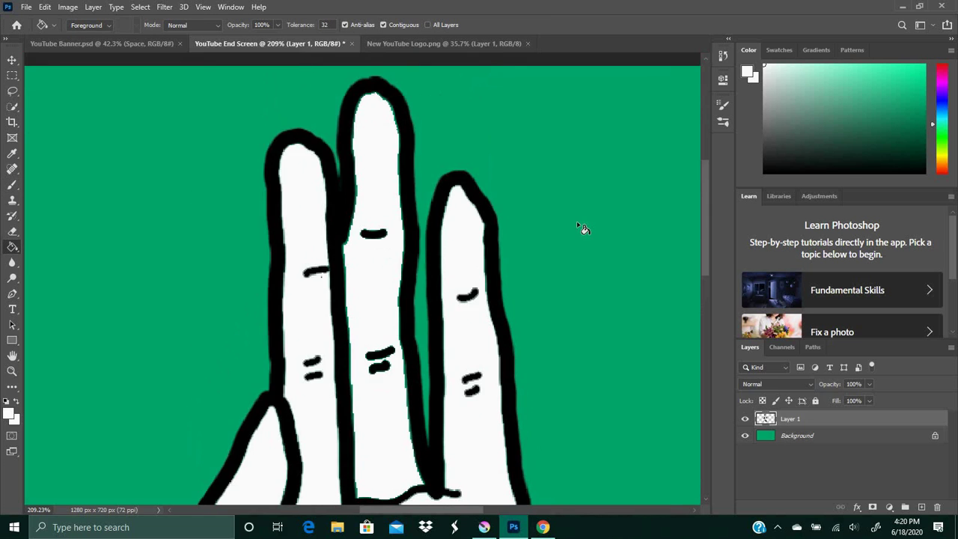
Move the finished hand to the right side of the end screen canvas.
{"action": "scroll", "coordinate": [576, 221], "scroll_direction": "down", "scroll_amount": 10}
{"action": "left_click", "coordinate": [12, 60]}
{"action": "left_click_drag", "start_coordinate": [322, 228], "coordinate": [572, 253]}
Paste a copy of the hand, flip it horizontally and place it at the canvas's left side.
{"action": "key", "text": "ctrl+c"}
{"action": "key", "text": "ctrl+v"}
{"action": "right_click", "coordinate": [370, 310]}
{"action": "left_click", "coordinate": [389, 317]}
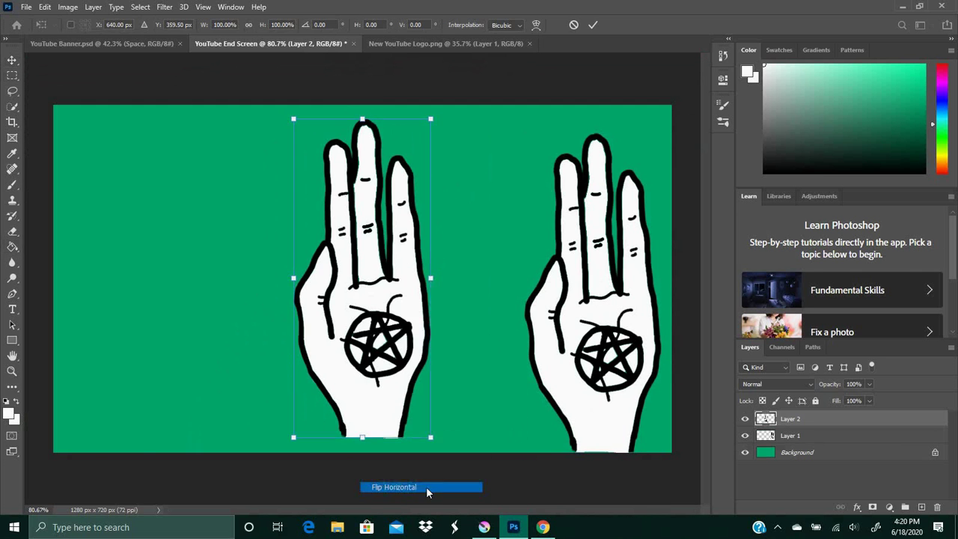
{"action": "left_click_drag", "start_coordinate": [363, 292], "coordinate": [131, 307]}
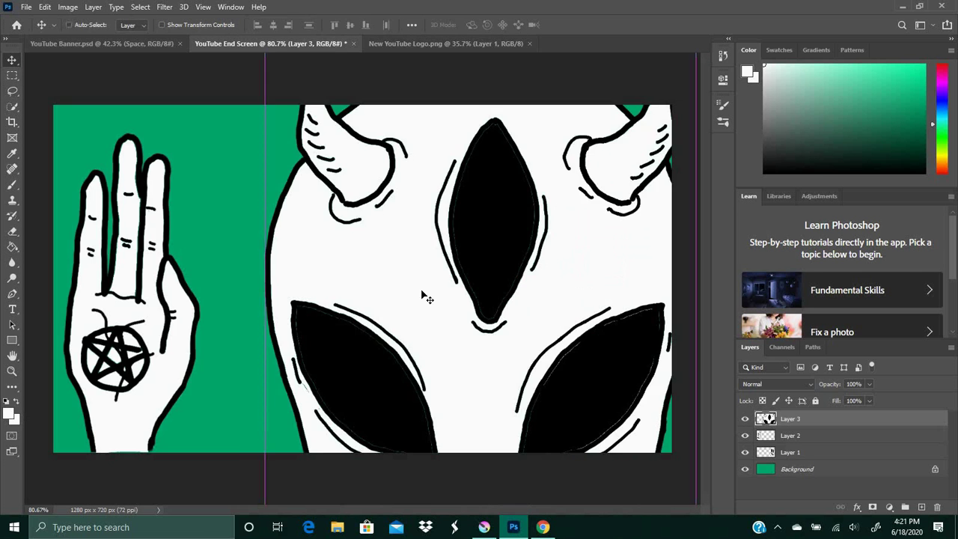
Scale the oversized alien head to fit between the two hands and save the document as YouTube End Screen.psd.
{"action": "key", "text": "ctrl+t"}
{"action": "left_click_drag", "start_coordinate": [306, 142], "coordinate": [417, 312]}
{"action": "left_click_drag", "start_coordinate": [484, 415], "coordinate": [356, 296]}
{"action": "key", "text": "Return"}
{"action": "left_click", "coordinate": [564, 138]}
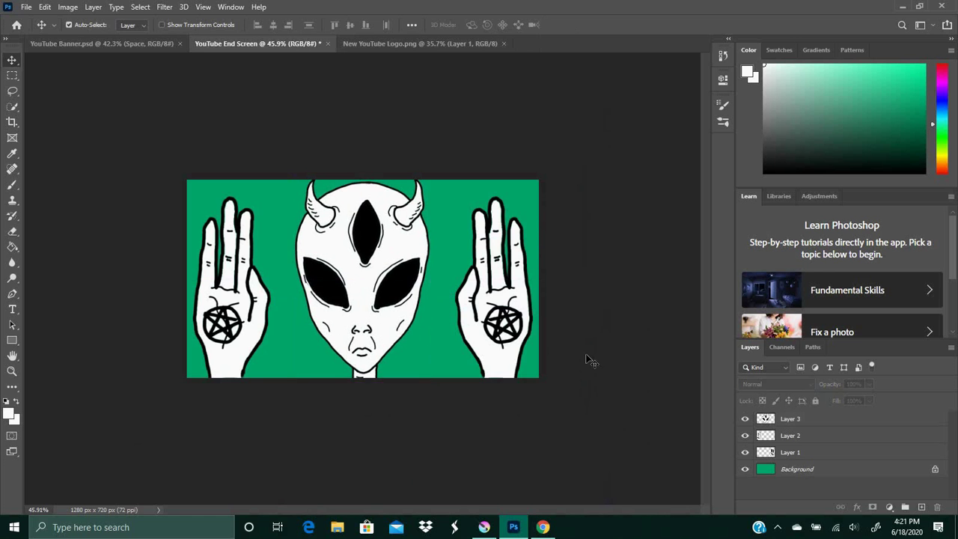
{"action": "key", "text": "ctrl+s"}
{"action": "key", "text": "Return"}
Shrink the alien head slightly so both horns fit on the canvas, and centre it between the hands.
{"action": "key", "text": "ctrl+t"}
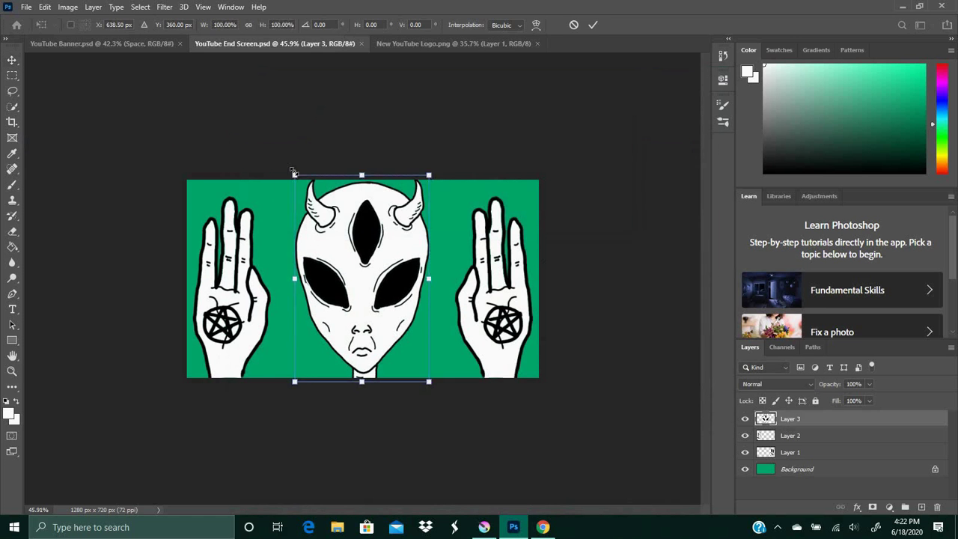
{"action": "left_click_drag", "start_coordinate": [294, 174], "coordinate": [302, 186]}
{"action": "left_click_drag", "start_coordinate": [375, 222], "coordinate": [372, 224]}
{"action": "key", "text": "Return"}
{"action": "left_click_drag", "start_coordinate": [373, 299], "coordinate": [372, 295]}
{"action": "left_click_drag", "start_coordinate": [379, 256], "coordinate": [372, 237]}
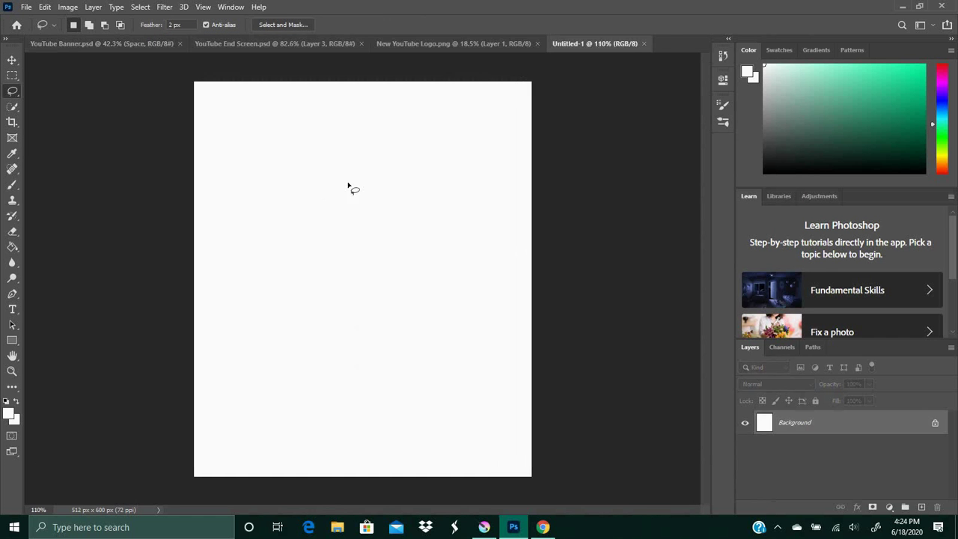
Switch to the New YouTube Logo.png document and check the meditating alien's white fill in the new logo document.
{"action": "left_click", "coordinate": [503, 43]}
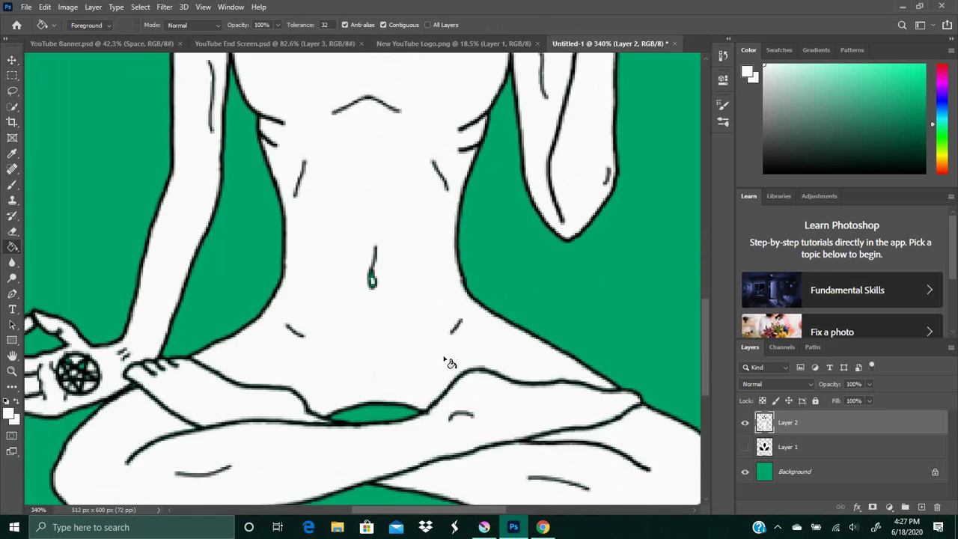
{"action": "scroll", "coordinate": [445, 360], "scroll_direction": "up", "scroll_amount": 1}
{"action": "scroll", "coordinate": [445, 359], "scroll_direction": "left", "scroll_amount": 9}
{"action": "key", "text": "ctrl+0"}
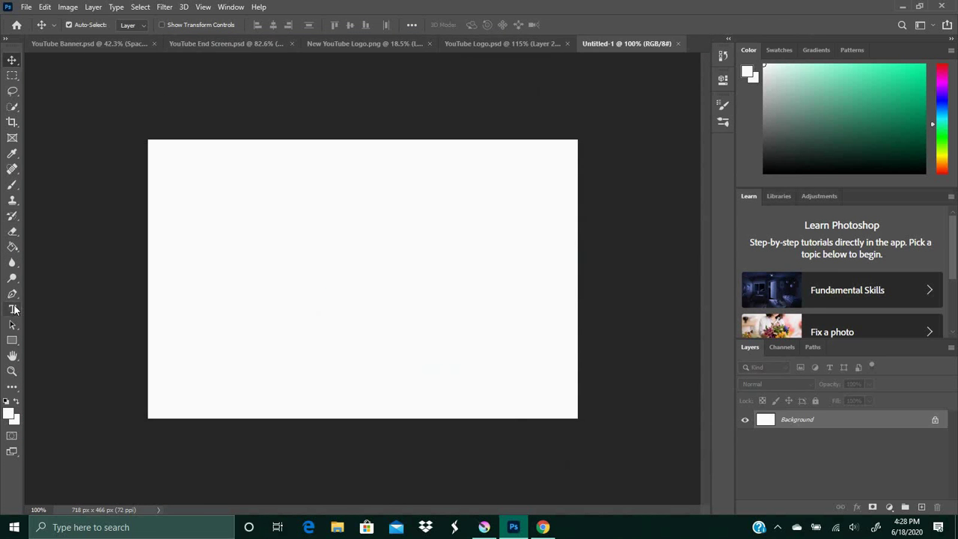
Place an empty text layer on the green 718 x 466 px canvas and choose the SomewhereInSpace font.
{"action": "left_click", "coordinate": [516, 168]}
{"action": "left_click", "coordinate": [232, 265]}
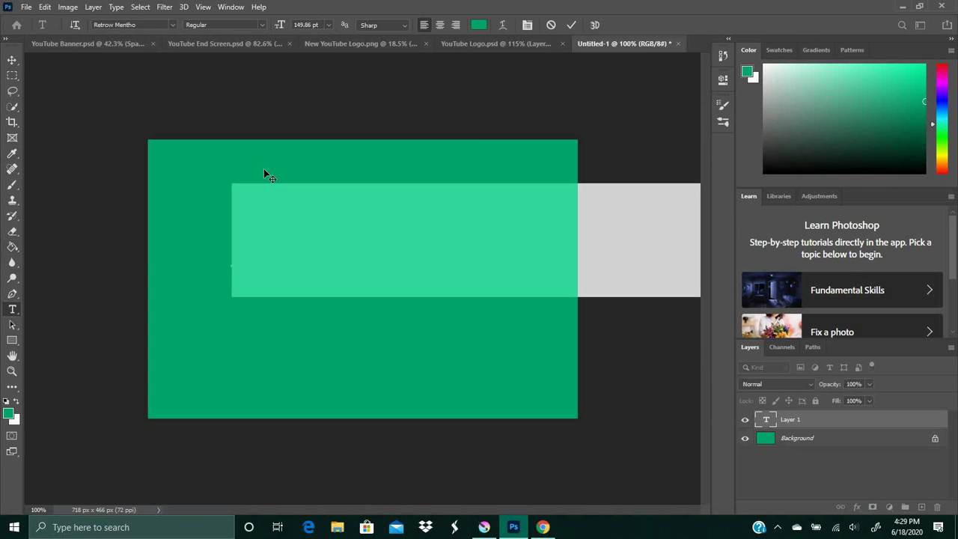
{"action": "key", "text": "BackSpace"}
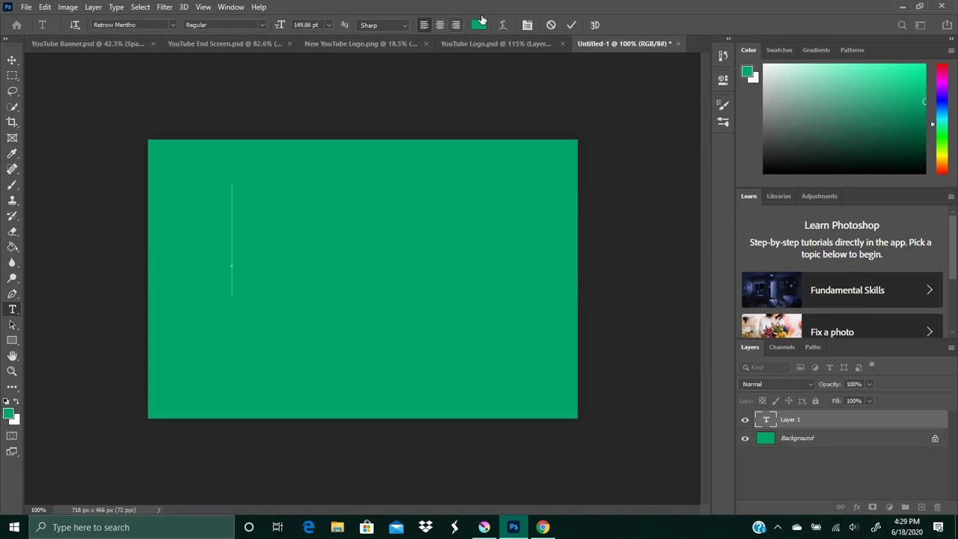
{"action": "left_click", "coordinate": [172, 26]}
{"action": "left_click", "coordinate": [194, 165]}
Try black JADED ALIEN lettering on two lines, moved toward the middle of the green canvas.
{"action": "type", "text": "JADED"}
{"action": "key", "text": "Return"}
{"action": "type", "text": "ALIEN"}
{"action": "left_click", "coordinate": [12, 60]}
{"action": "left_click_drag", "start_coordinate": [357, 223], "coordinate": [364, 220]}
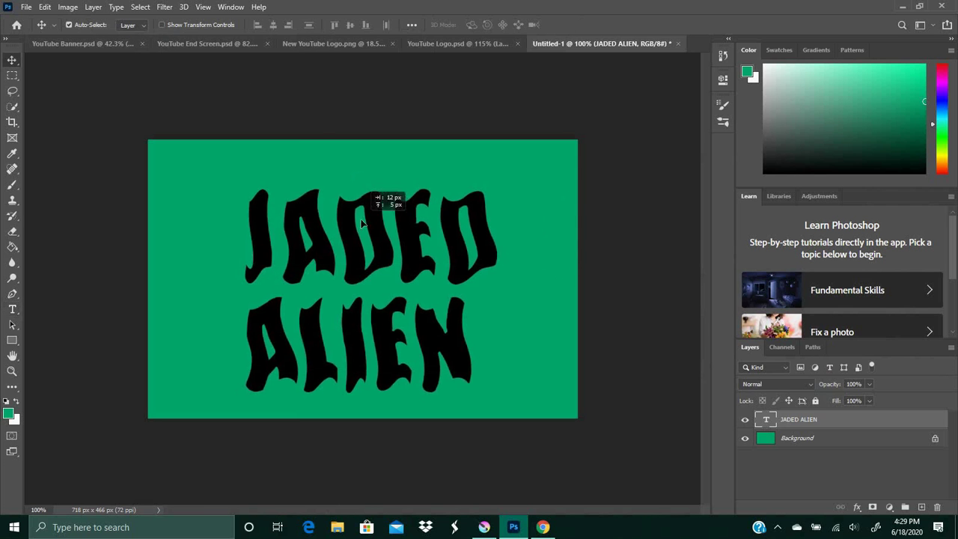
{"action": "left_click", "coordinate": [488, 329]}
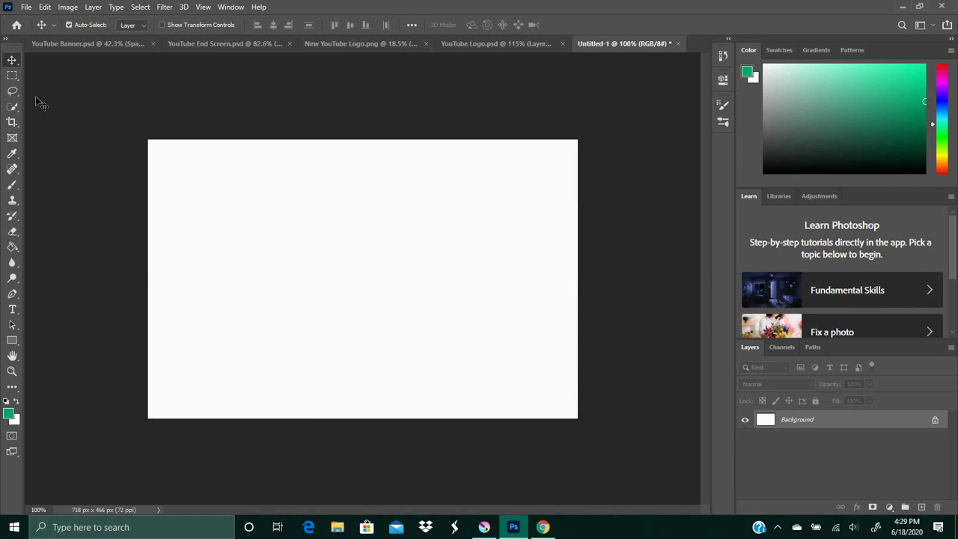
Add the text JADED ALIEN on two lines over the white canvas in the SomewhereInSpace font.
{"action": "key", "text": "t"}
{"action": "left_click", "coordinate": [225, 278]}
{"action": "type", "text": "JADED"}
{"action": "key", "text": "Return"}
{"action": "type", "text": "aLIEN"}
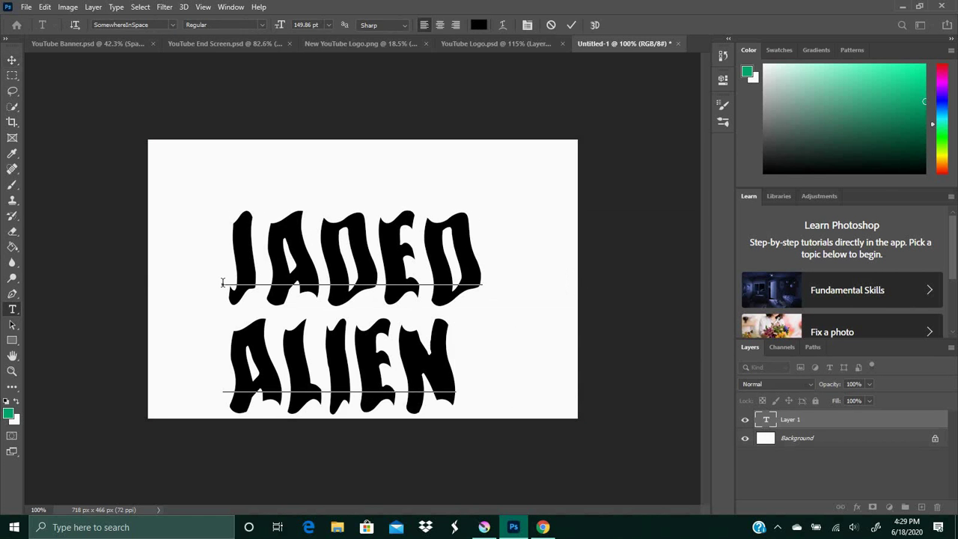
Set the lettering colour to 00A86B and nudge the text slightly up and to the left.
{"action": "key", "text": "ctrl+Return"}
{"action": "key", "text": "v"}
{"action": "double_click", "coordinate": [765, 419]}
{"action": "left_click", "coordinate": [477, 26]}
{"action": "type", "text": "00a86b"}
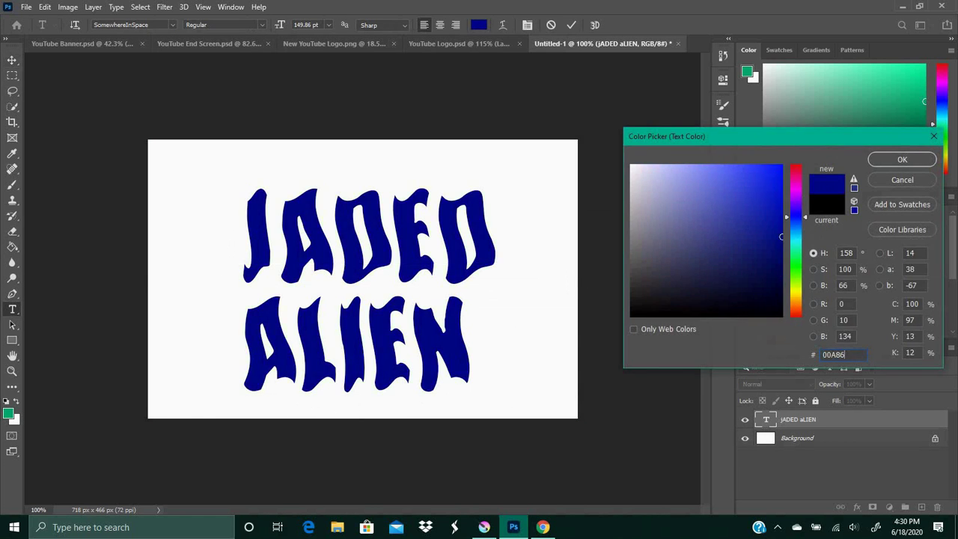
{"action": "left_click", "coordinate": [902, 159]}
{"action": "left_click", "coordinate": [12, 59]}
{"action": "left_click_drag", "start_coordinate": [426, 237], "coordinate": [419, 226]}
Replace the white background with an empty transparent layer placed beneath the lettering.
{"action": "left_click", "coordinate": [921, 508]}
{"action": "right_click", "coordinate": [835, 457]}
{"action": "left_click", "coordinate": [868, 344]}
{"action": "left_click", "coordinate": [428, 204]}
{"action": "left_click_drag", "start_coordinate": [843, 420], "coordinate": [843, 452]}
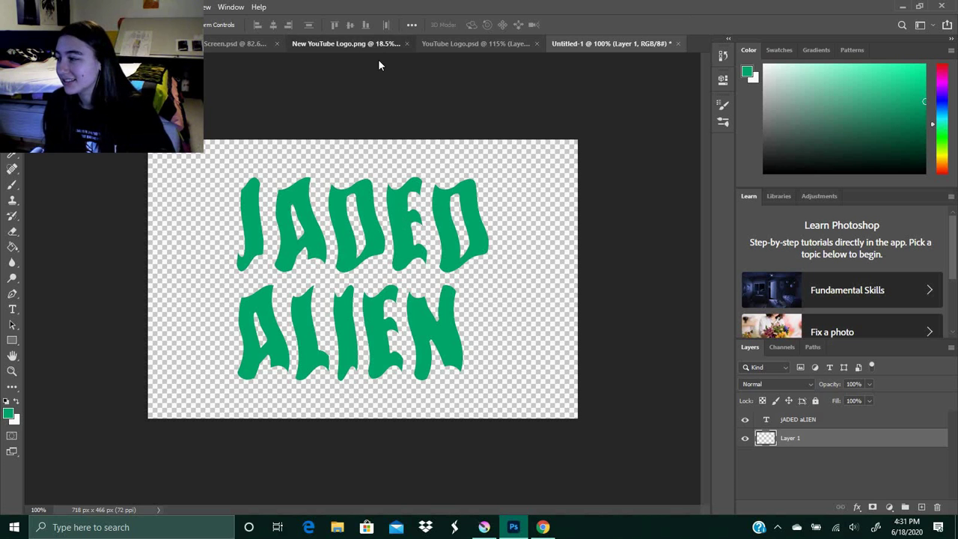
Review the finished YouTube Logo, YouTube End Screen and YouTube Banner documents.
{"action": "left_click", "coordinate": [451, 45]}
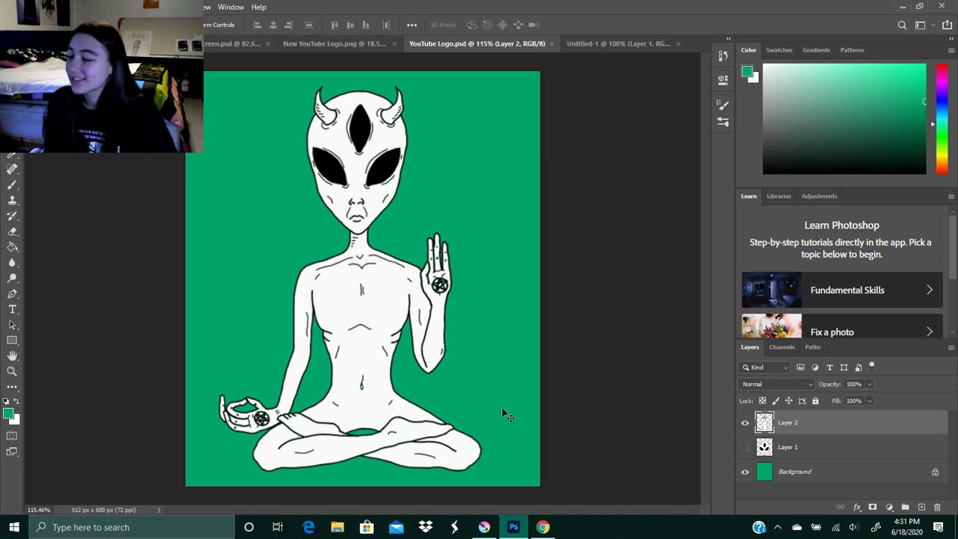
{"action": "left_click", "coordinate": [201, 49]}
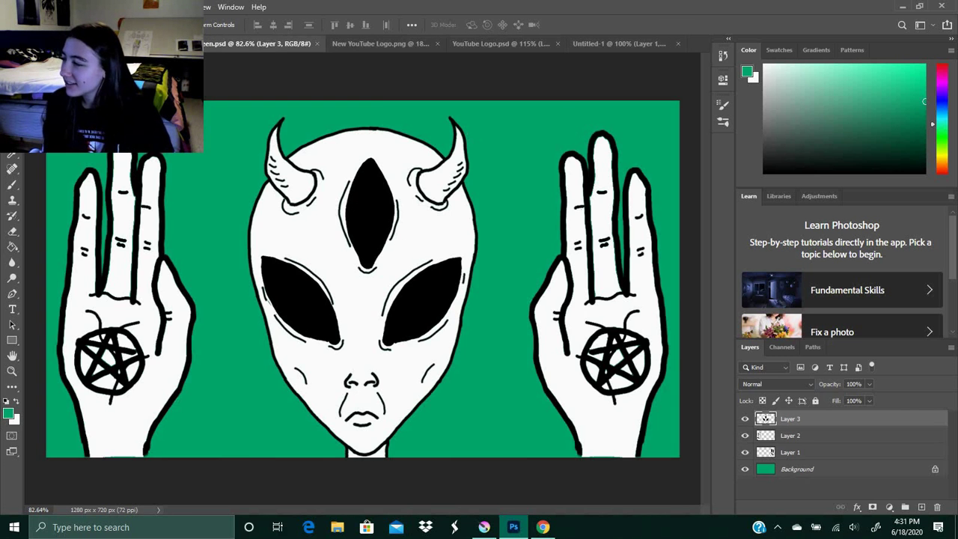
{"action": "key", "text": "ctrl+shift+Tab"}
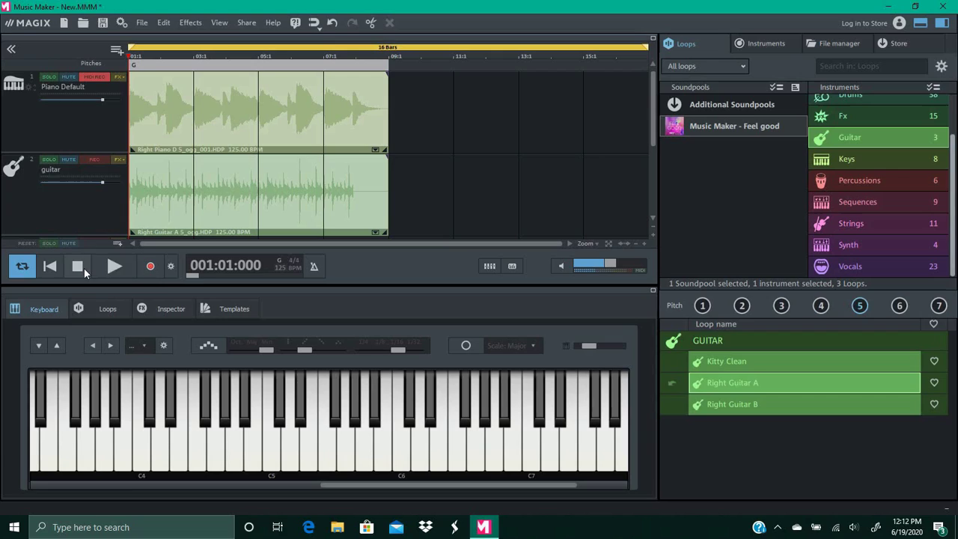
In Music Maker, play the piano and guitar arrangement and audition the percussion loops and a drum loop.
{"action": "left_click", "coordinate": [115, 266]}
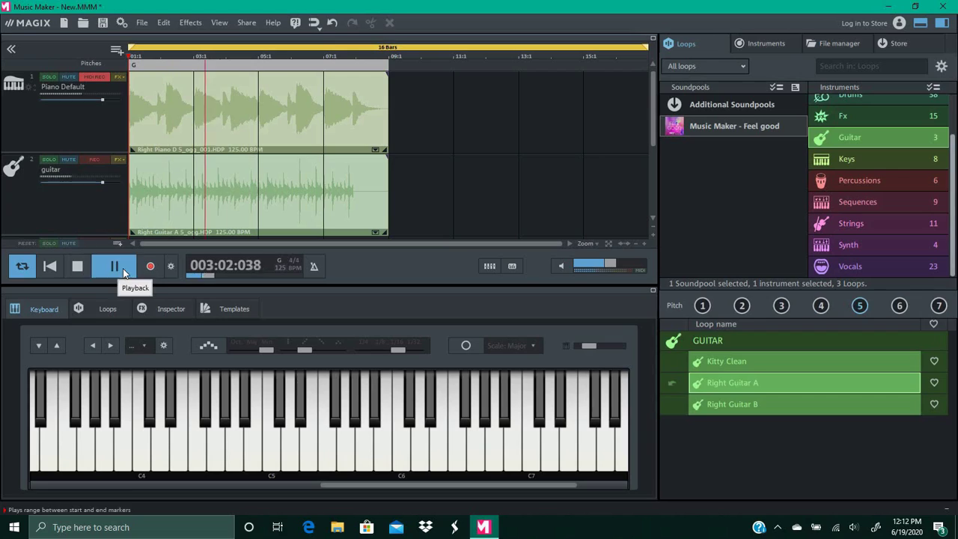
{"action": "left_click", "coordinate": [860, 180]}
{"action": "left_click", "coordinate": [795, 406]}
{"action": "left_click", "coordinate": [795, 426]}
{"action": "left_click", "coordinate": [797, 449]}
{"action": "left_click", "coordinate": [798, 468]}
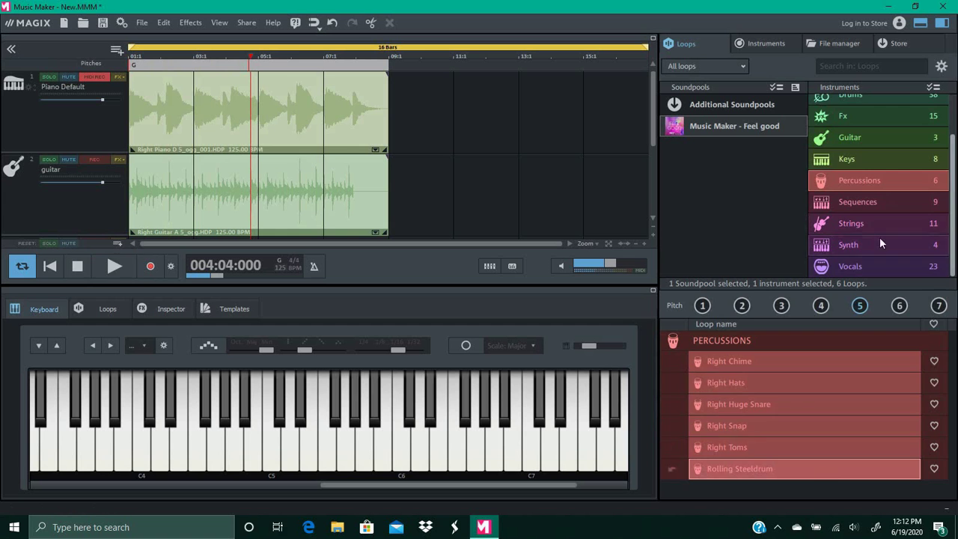
{"action": "scroll", "coordinate": [879, 224], "scroll_direction": "up", "scroll_amount": 2}
{"action": "left_click", "coordinate": [868, 147]}
{"action": "left_click", "coordinate": [801, 382]}
{"action": "scroll", "coordinate": [817, 452], "scroll_direction": "down", "scroll_amount": 1}
{"action": "scroll", "coordinate": [817, 451], "scroll_direction": "down", "scroll_amount": 2}
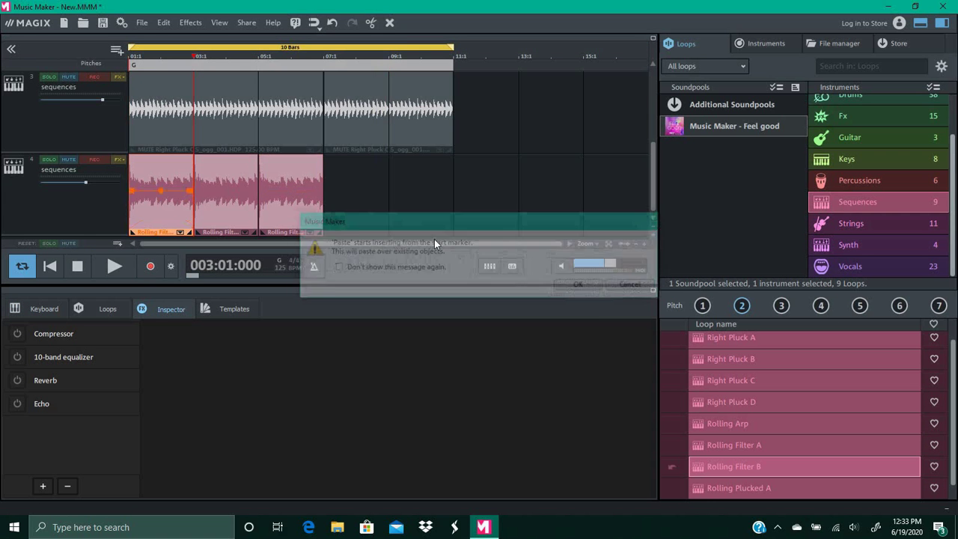
Paste another copy of the rolling filter loop at the start marker on the sequences track.
{"action": "key", "text": "Return"}
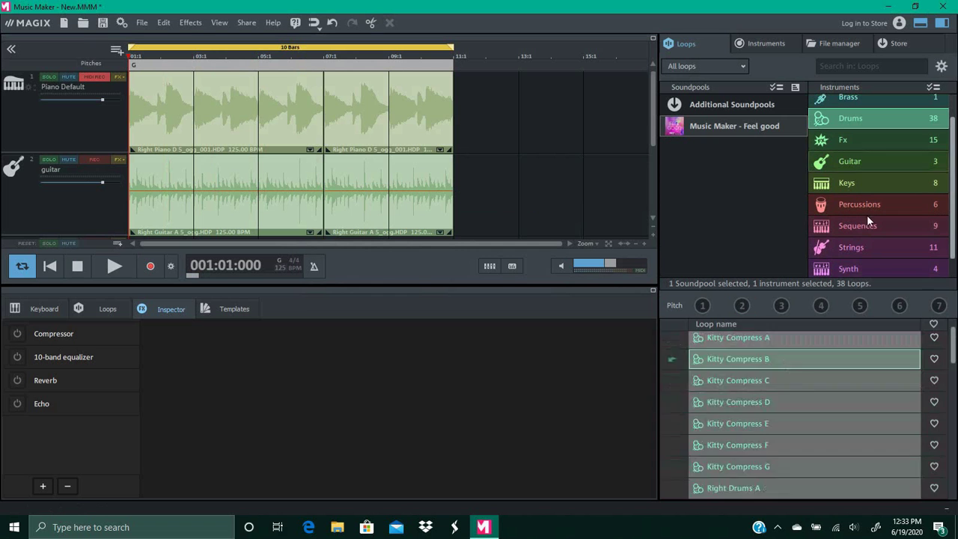
Audition several drum loops and add Right Drums E at bar 1 of the track below the guitar.
{"action": "left_click", "coordinate": [806, 445]}
{"action": "scroll", "coordinate": [801, 449], "scroll_direction": "down", "scroll_amount": 1}
{"action": "left_click", "coordinate": [794, 441]}
{"action": "scroll", "coordinate": [801, 442], "scroll_direction": "down", "scroll_amount": 1}
{"action": "left_click", "coordinate": [806, 425]}
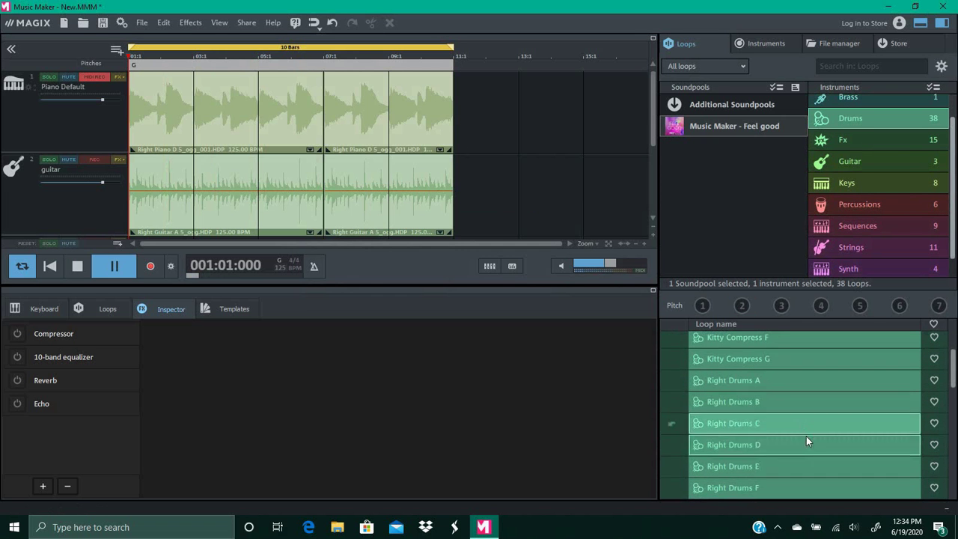
{"action": "scroll", "coordinate": [806, 436], "scroll_direction": "down", "scroll_amount": 1}
{"action": "left_click", "coordinate": [806, 443]}
{"action": "scroll", "coordinate": [471, 196], "scroll_direction": "down", "scroll_amount": 1}
{"action": "left_click_drag", "start_coordinate": [738, 443], "coordinate": [289, 192]}
Balance the mix by ear, lowering the volumes of the drums and guitar tracks between playbacks.
{"action": "key", "text": "space"}
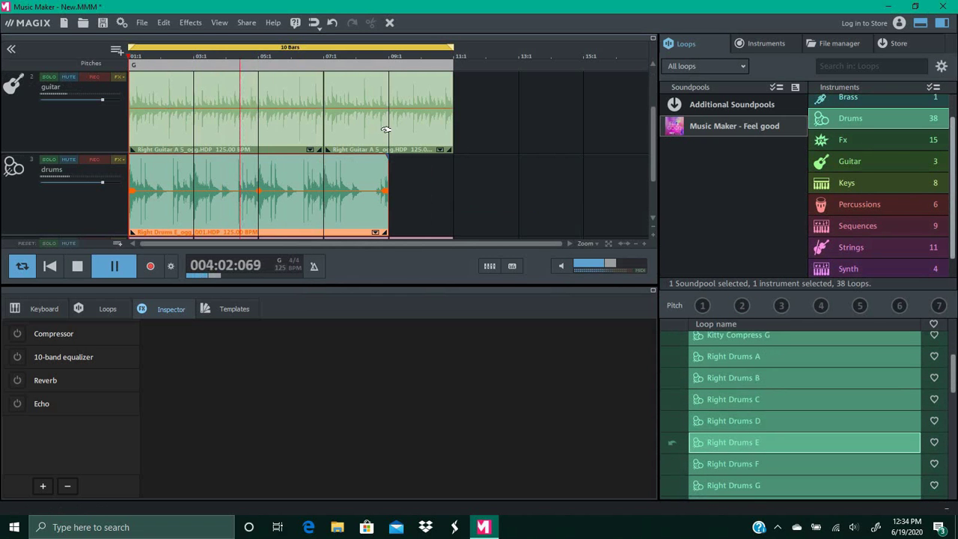
{"action": "key", "text": "space"}
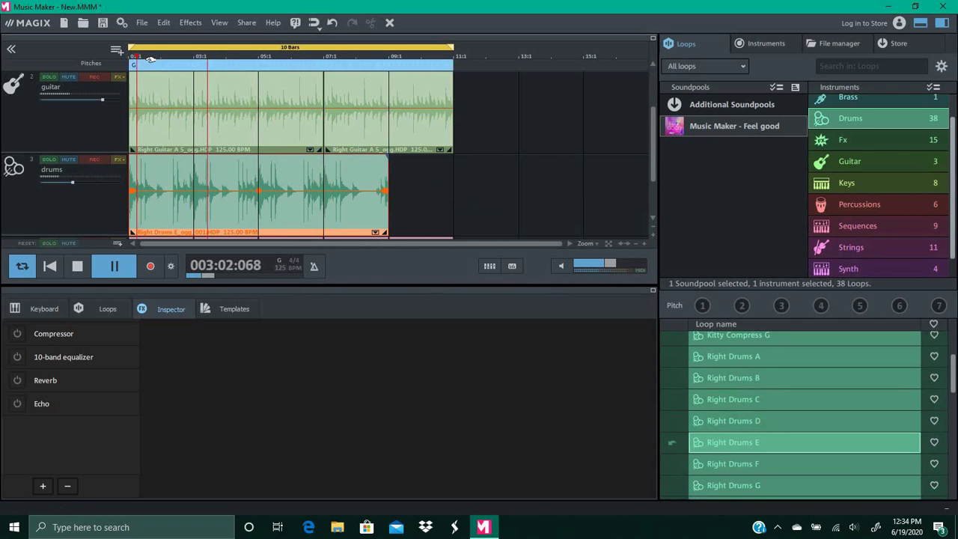
{"action": "key", "text": "space"}
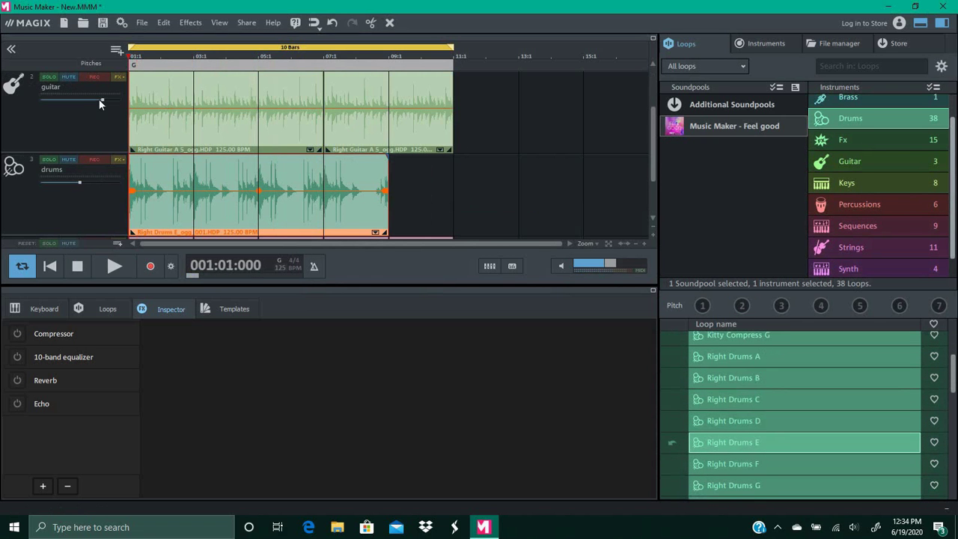
{"action": "scroll", "coordinate": [98, 99], "scroll_direction": "up", "scroll_amount": 1}
{"action": "key", "text": "space"}
{"action": "scroll", "coordinate": [77, 181], "scroll_direction": "down", "scroll_amount": 1}
{"action": "key", "text": "space"}
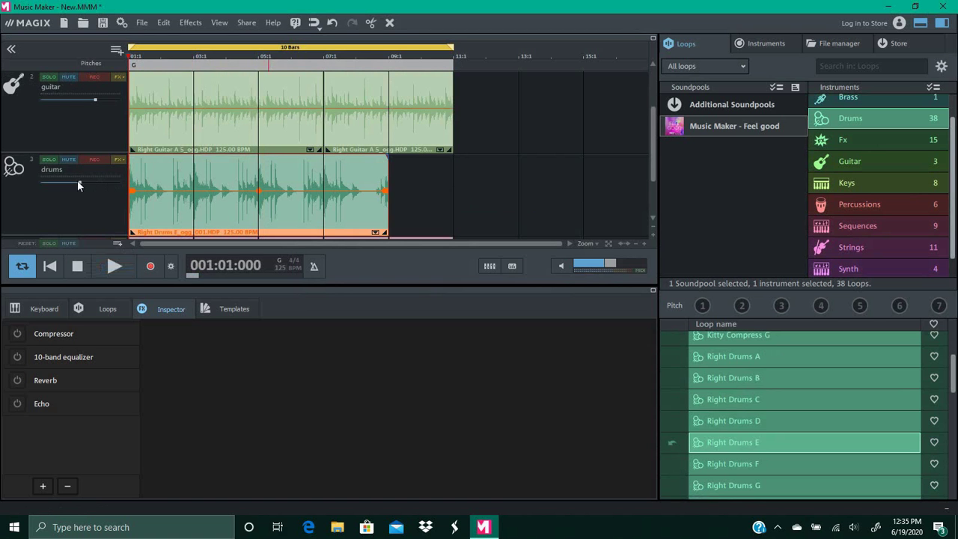
{"action": "key", "text": "space"}
{"action": "key", "text": "space"}
Mute the first rolling filter clip on the sequences track and play the arrangement.
{"action": "scroll", "coordinate": [470, 182], "scroll_direction": "down", "scroll_amount": 1}
{"action": "right_click", "coordinate": [184, 197]}
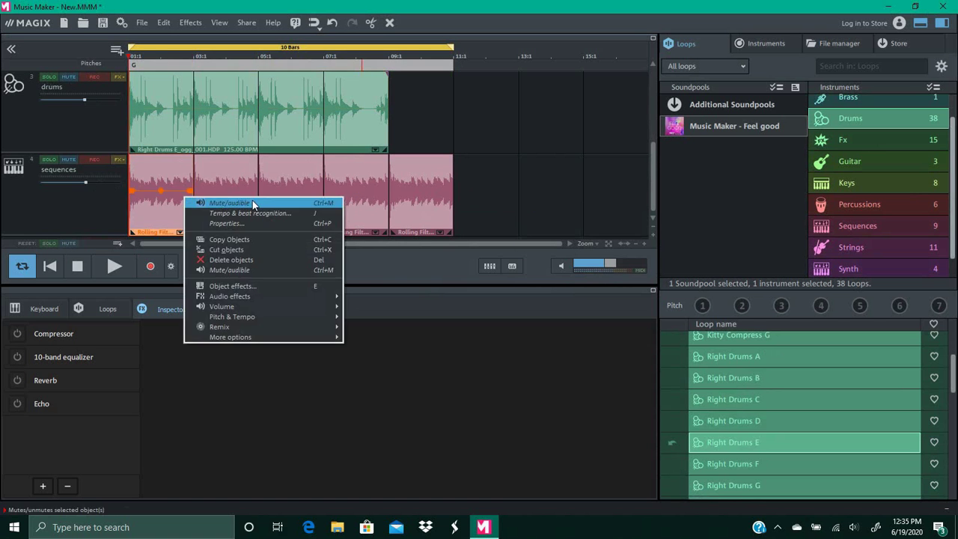
{"action": "left_click", "coordinate": [252, 203]}
{"action": "key", "text": "space"}
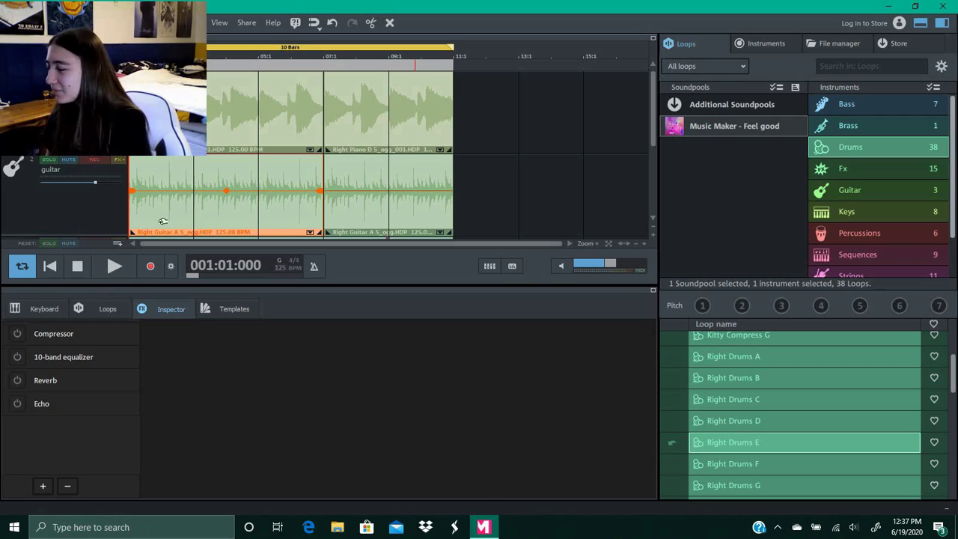
Play back the full arrangement from the start and pause it.
{"action": "left_click", "coordinate": [117, 264]}
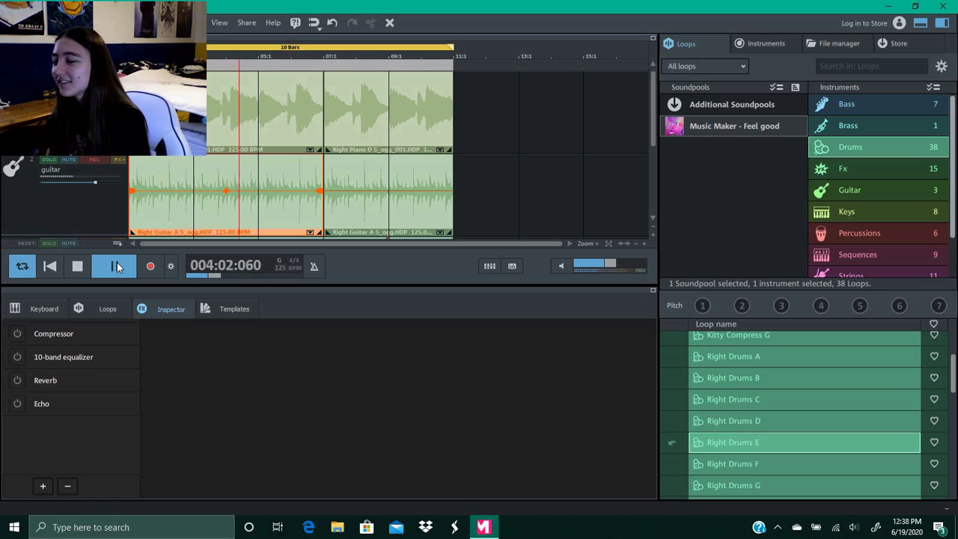
{"action": "left_click", "coordinate": [116, 268]}
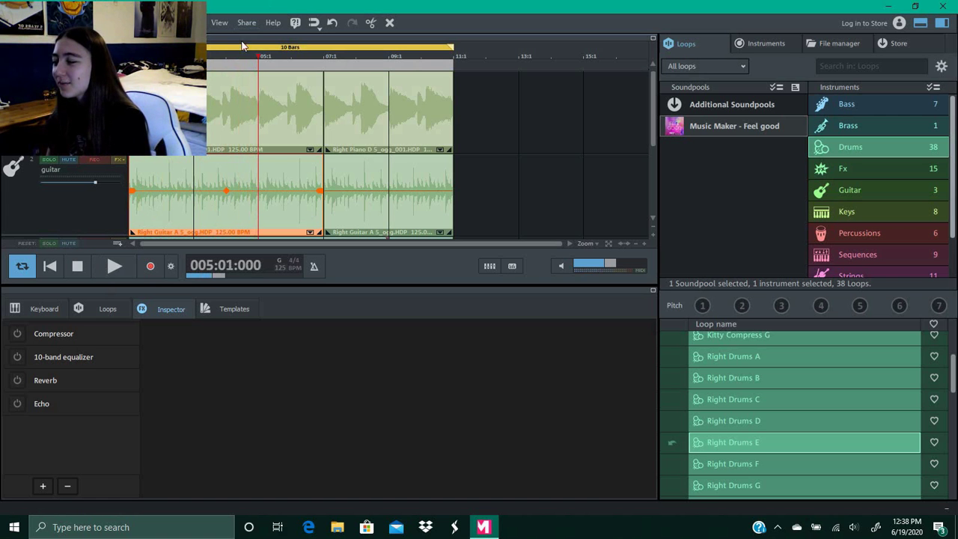